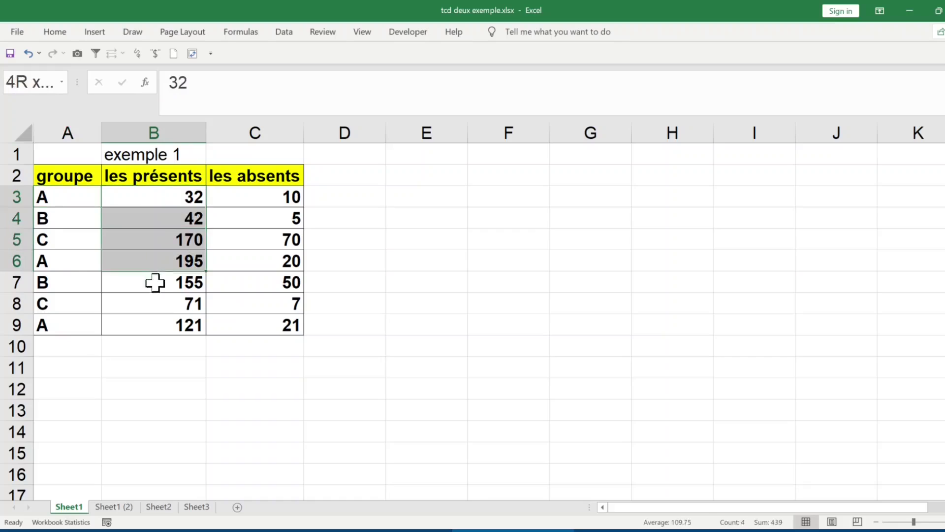
pyautogui.moveTo(249, 196); pyautogui.dragTo(249, 325)
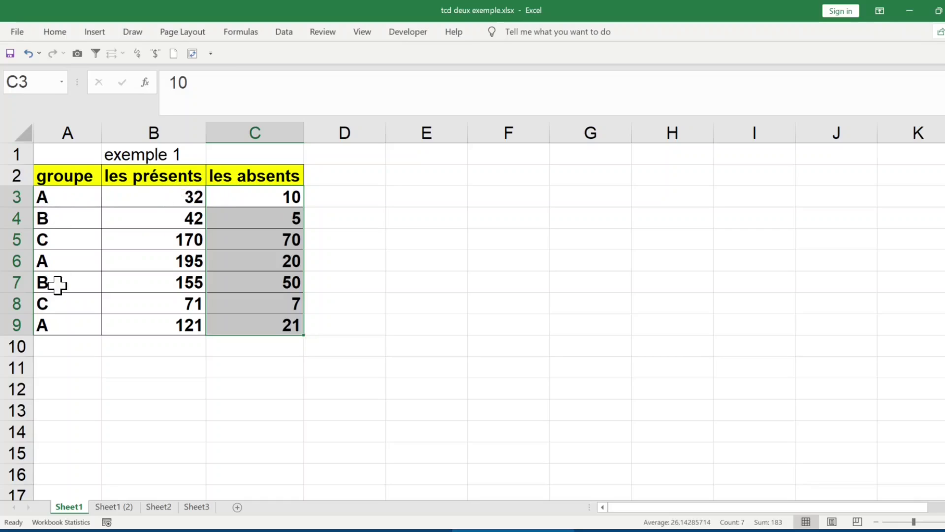
pyautogui.click(158, 220)
pyautogui.hotkey('alt', 'n')
pyautogui.press('v')
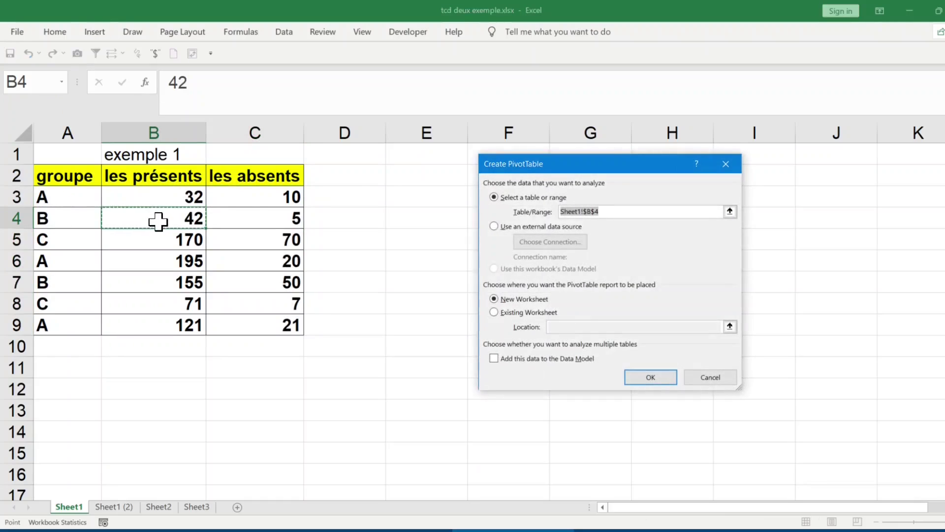
pyautogui.click(725, 164)
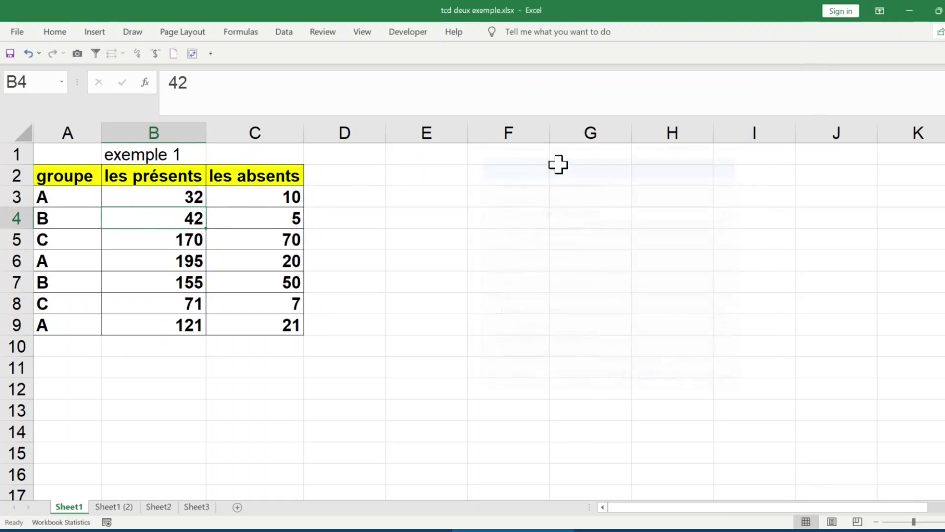
# - Enter the text "alt+n+v" in cell E1 and clear the cell again
pyautogui.click(438, 157)
pyautogui.write('alt+n')
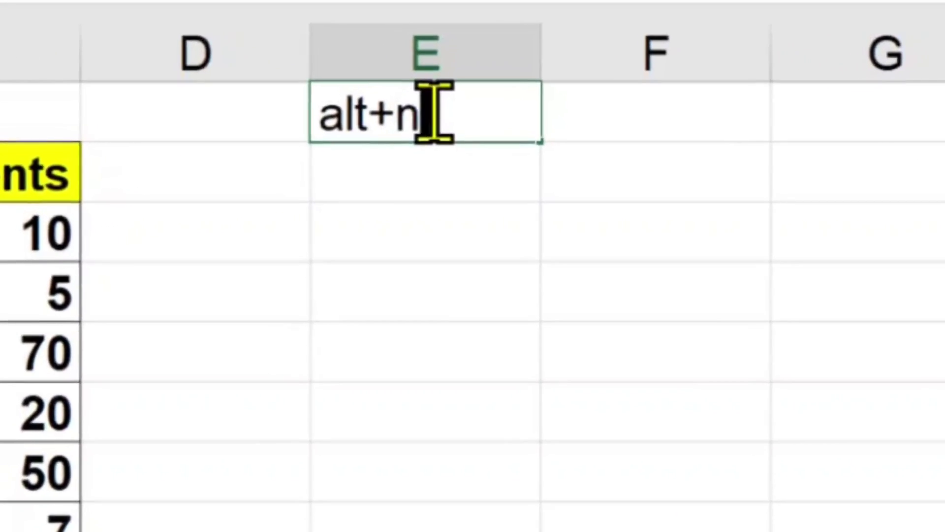
pyautogui.write('+v')
pyautogui.hotkey('ctrl', 'Return')
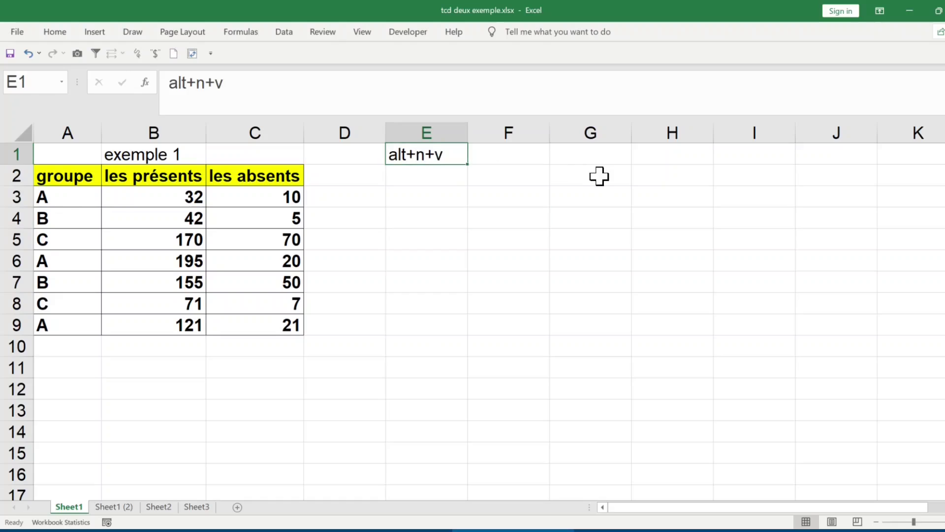
pyautogui.press('Delete')
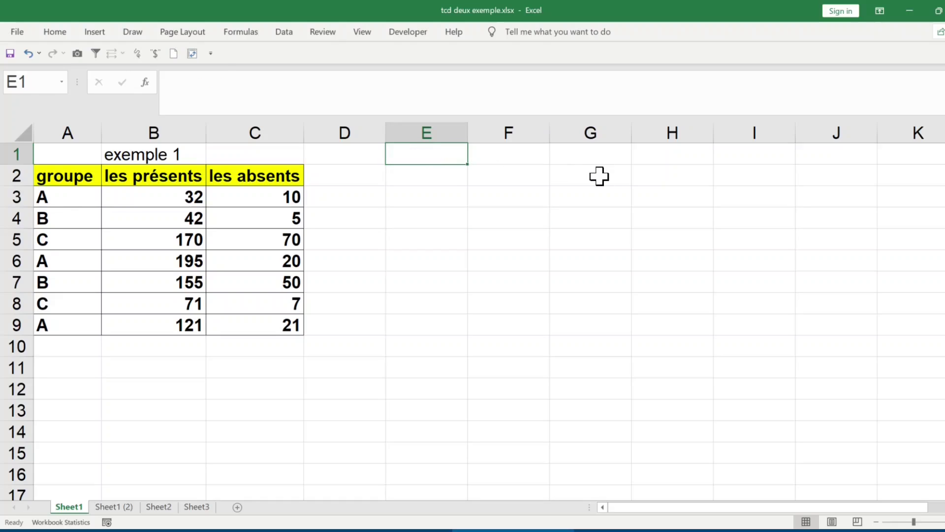
pyautogui.click(169, 217)
pyautogui.hotkey('alt', 'n')
pyautogui.press('v')
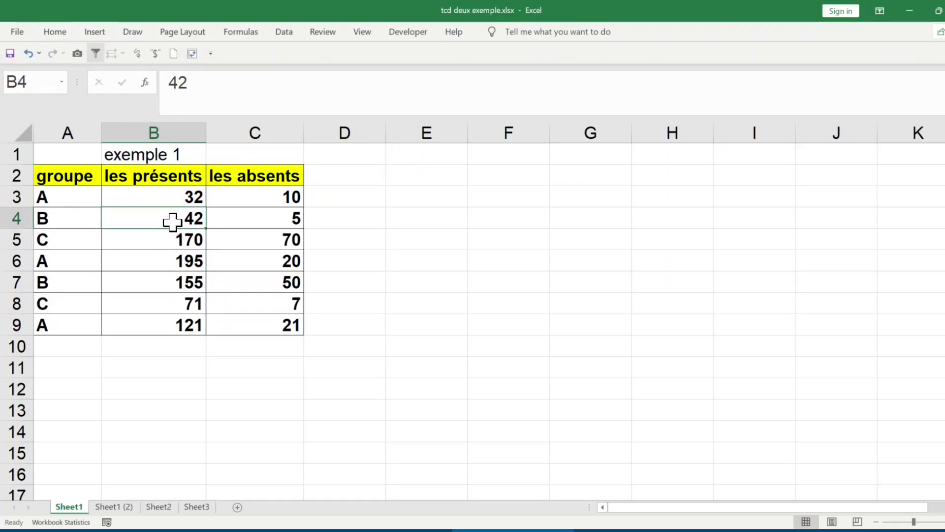
pyautogui.click(84, 39)
pyautogui.click(24, 72)
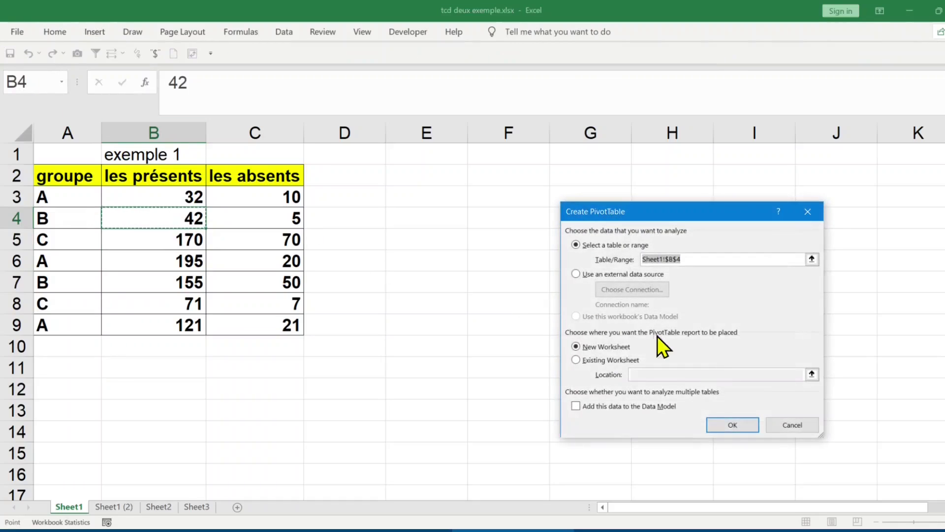
pyautogui.click(607, 362)
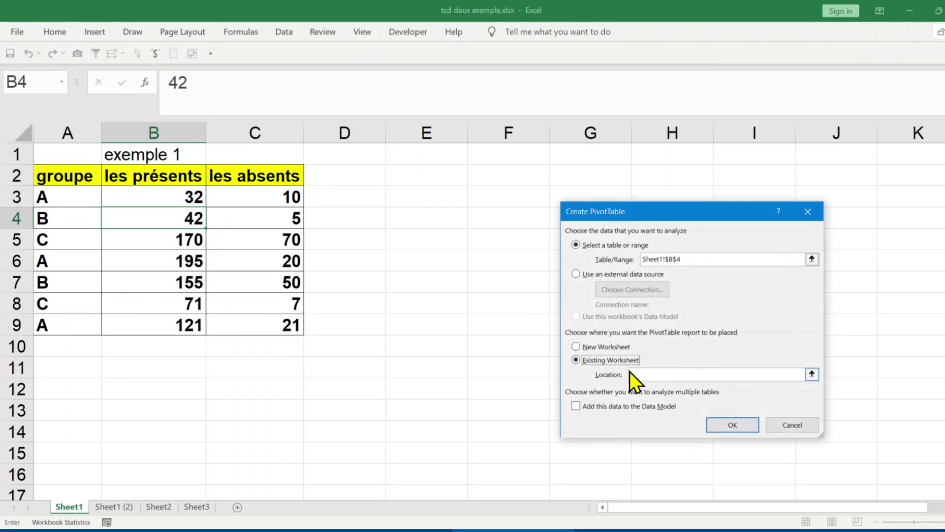
pyautogui.click(497, 158)
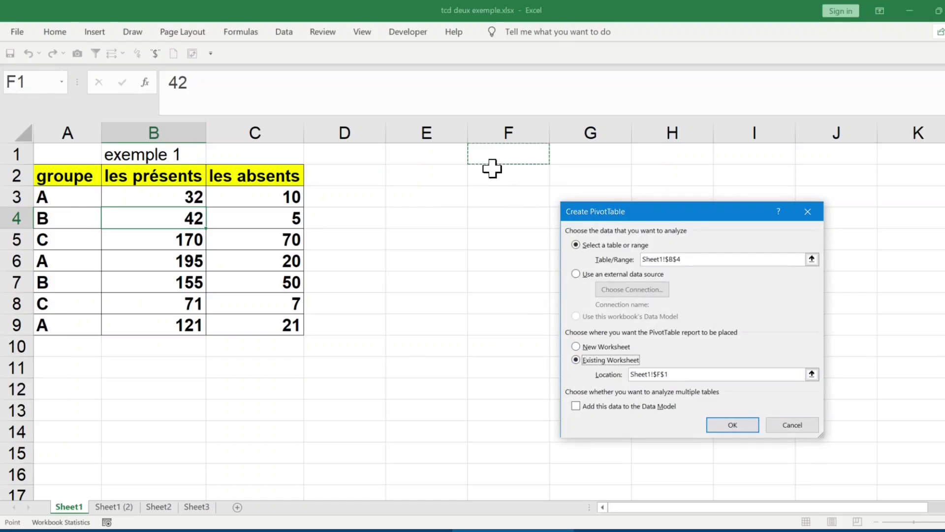
pyautogui.moveTo(72, 169); pyautogui.dragTo(253, 320)
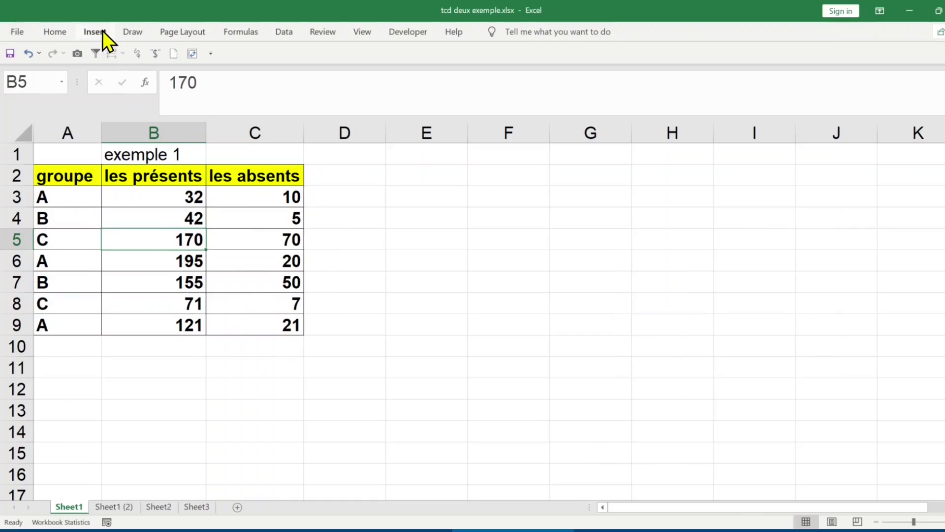
# - Create a PivotTable from the range A2:C9 and place it on the existing worksheet at cell F1
pyautogui.click(102, 32)
pyautogui.click(31, 61)
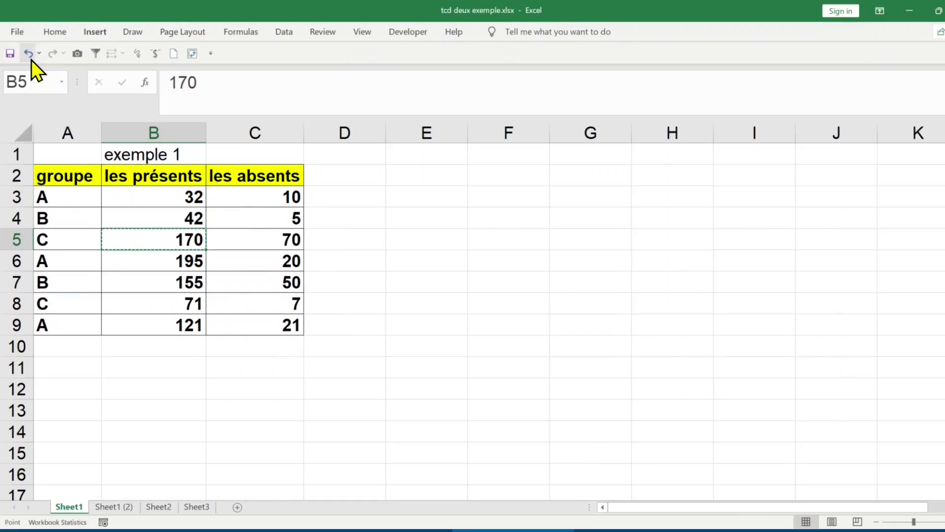
pyautogui.moveTo(61, 178); pyautogui.dragTo(282, 324)
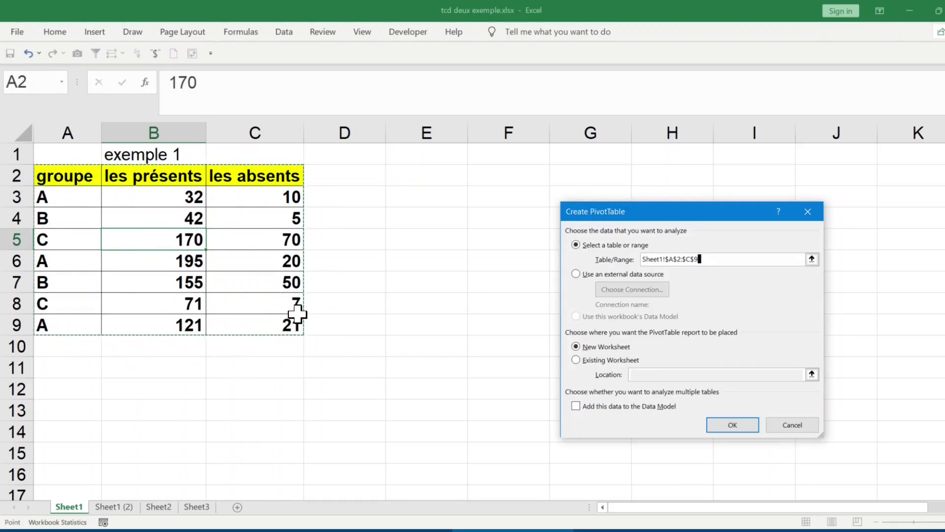
pyautogui.click(598, 360)
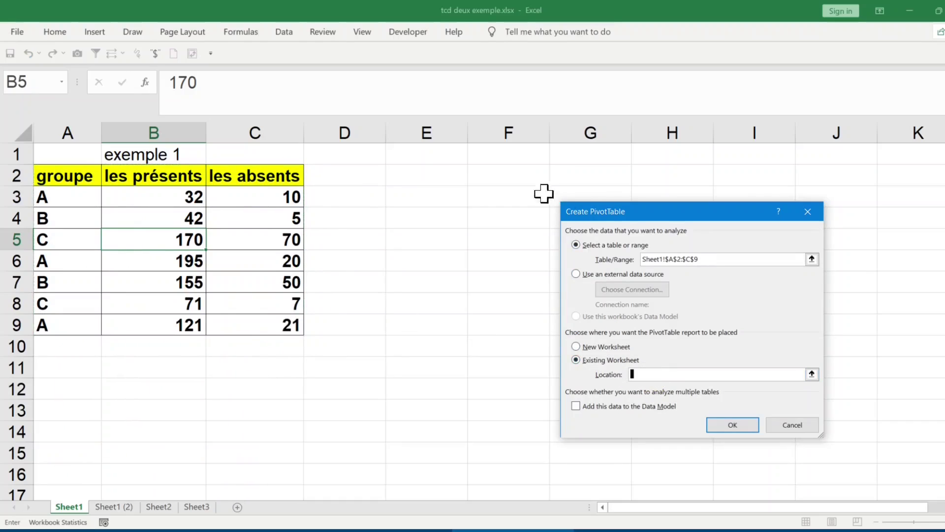
pyautogui.click(499, 163)
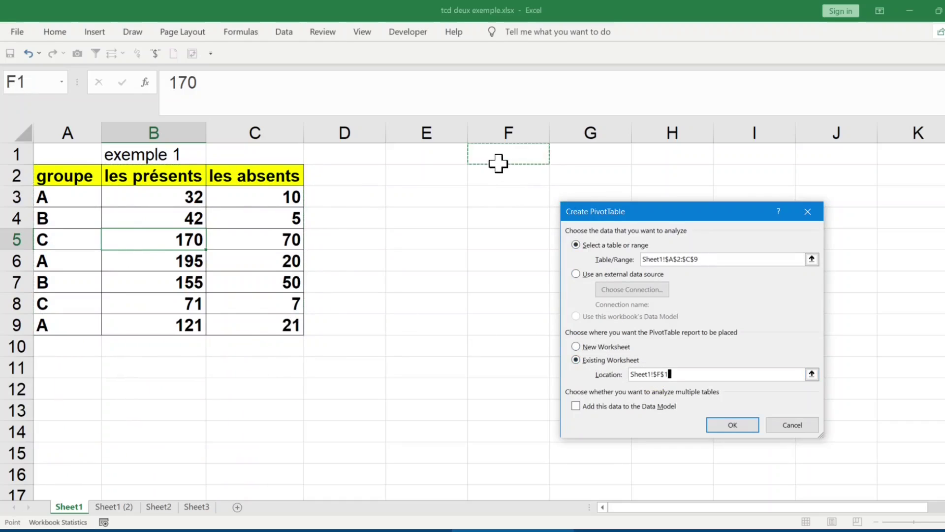
pyautogui.click(738, 427)
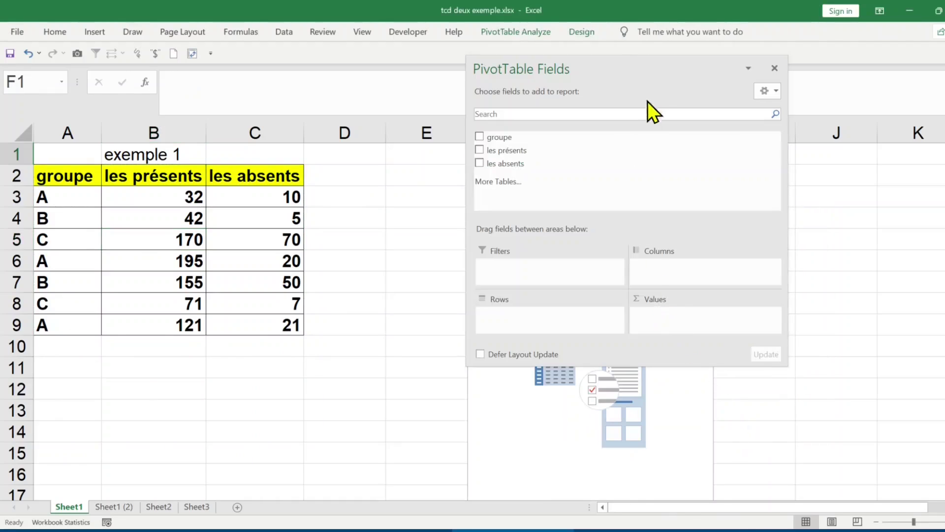
# - Enlarge the PivotTable field list and move it clear of the source table
pyautogui.moveTo(630, 63); pyautogui.dragTo(342, 78)
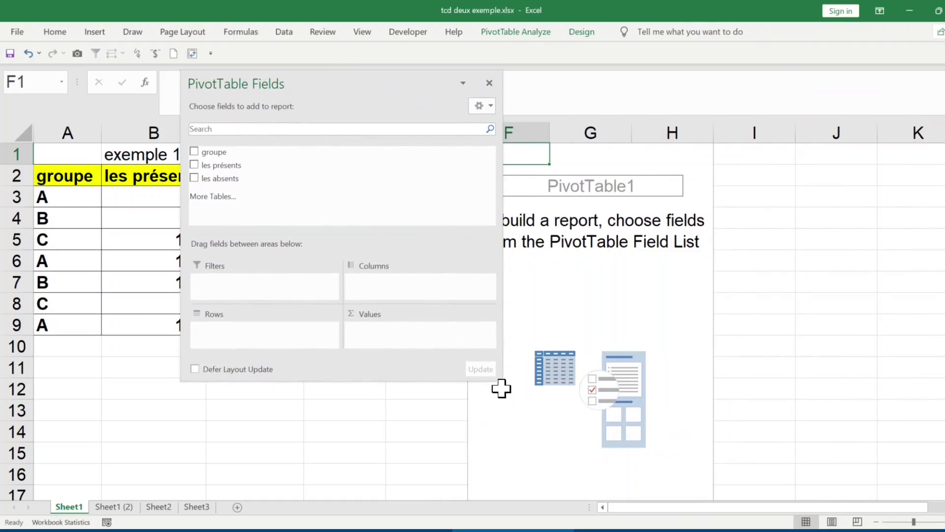
pyautogui.moveTo(500, 378); pyautogui.dragTo(568, 466)
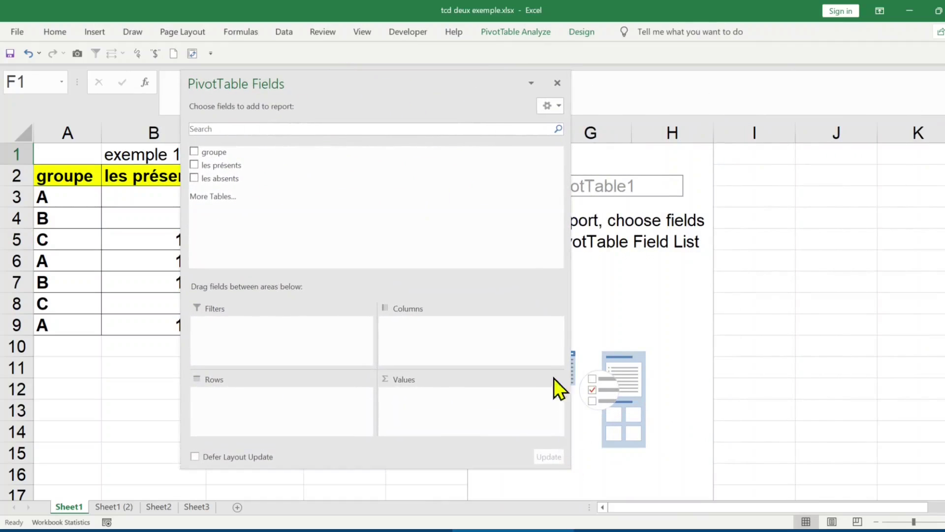
pyautogui.moveTo(379, 80); pyautogui.dragTo(828, 132)
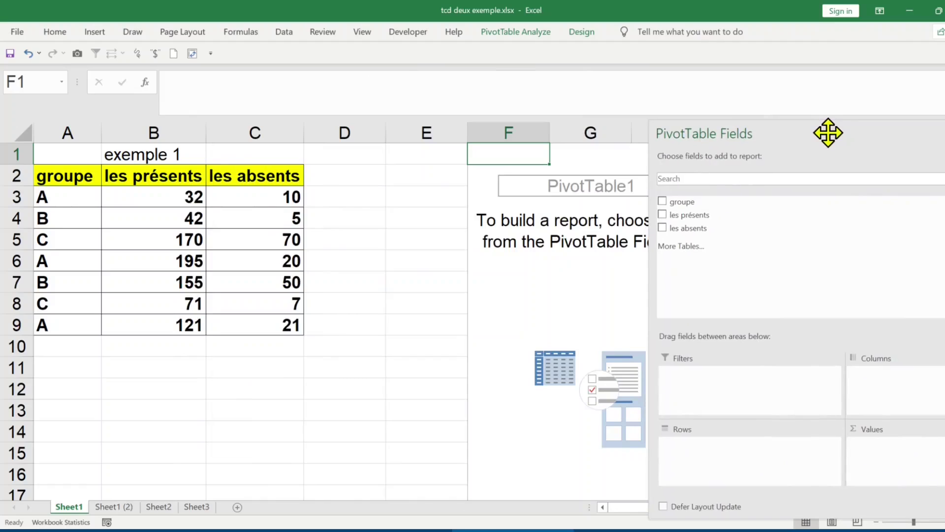
# - Use groupe as the PivotTable's row field and sum les présents and les absents as its values
pyautogui.click(662, 202)
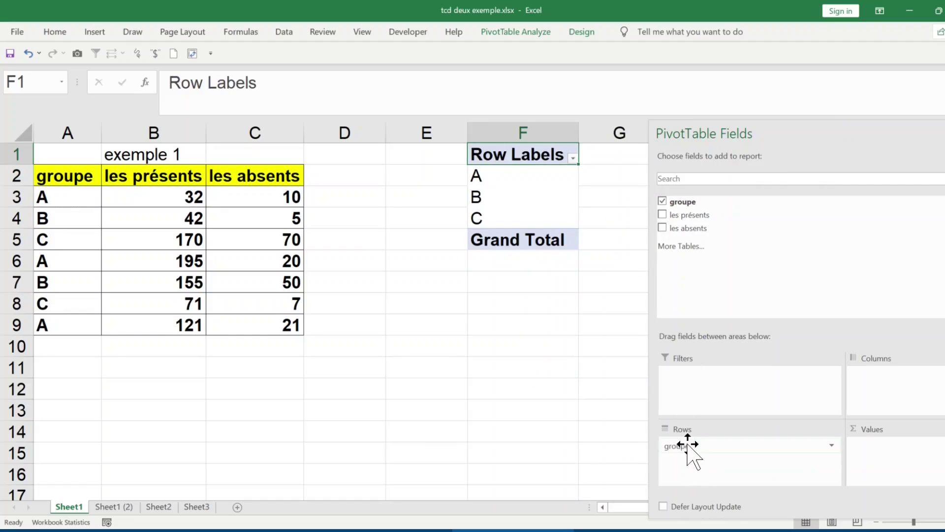
pyautogui.moveTo(701, 451)
pyautogui.mouseDown()
pyautogui.moveTo(883, 401)
pyautogui.moveTo(890, 382)
pyautogui.moveTo(745, 433)
pyautogui.moveTo(723, 461)
pyautogui.moveTo(711, 447)
pyautogui.mouseUp()
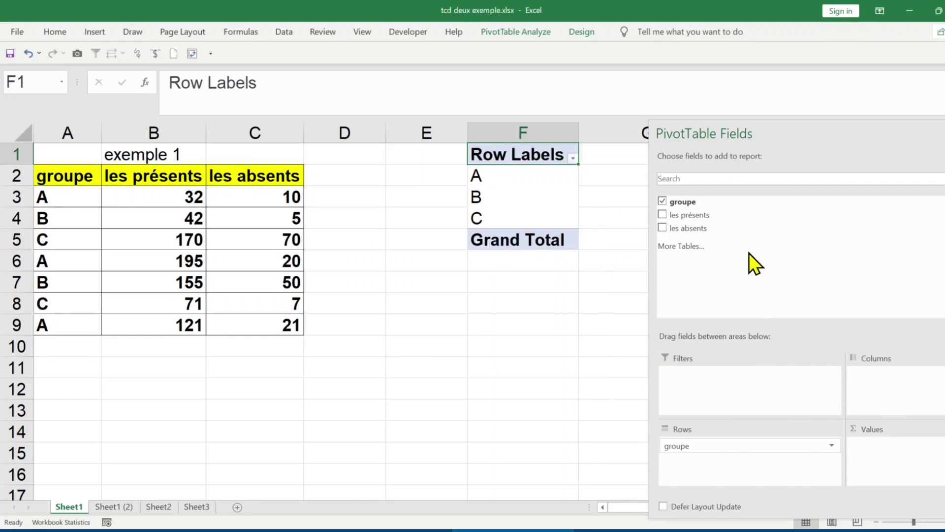
pyautogui.moveTo(687, 215); pyautogui.dragTo(883, 442)
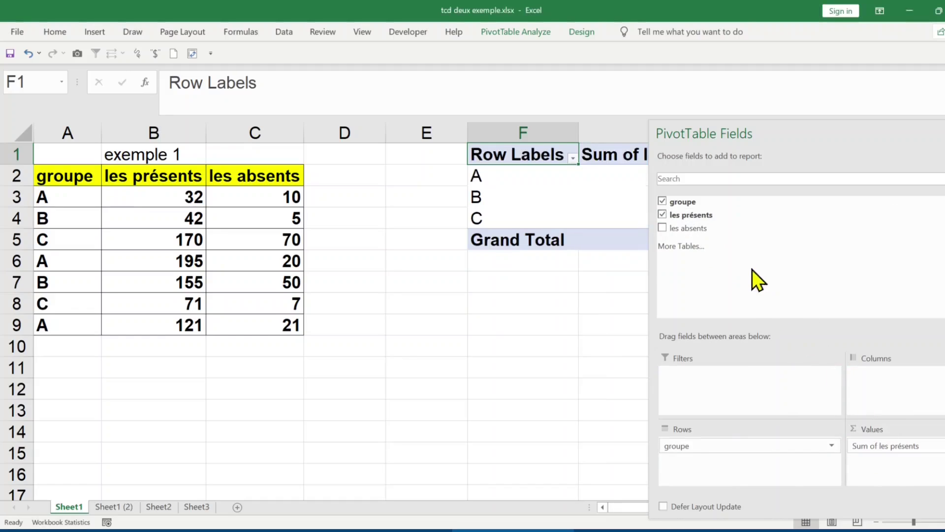
pyautogui.moveTo(694, 232); pyautogui.dragTo(901, 467)
pyautogui.click(502, 346)
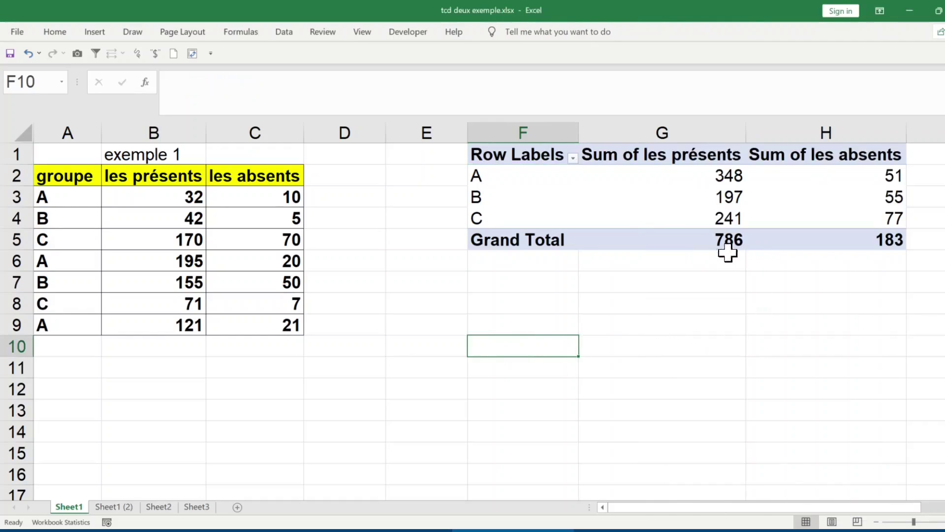
# - Narrow the empty column D between the source table and the PivotTable
pyautogui.moveTo(654, 237)
pyautogui.click(369, 130)
pyautogui.moveTo(386, 131); pyautogui.dragTo(333, 131)
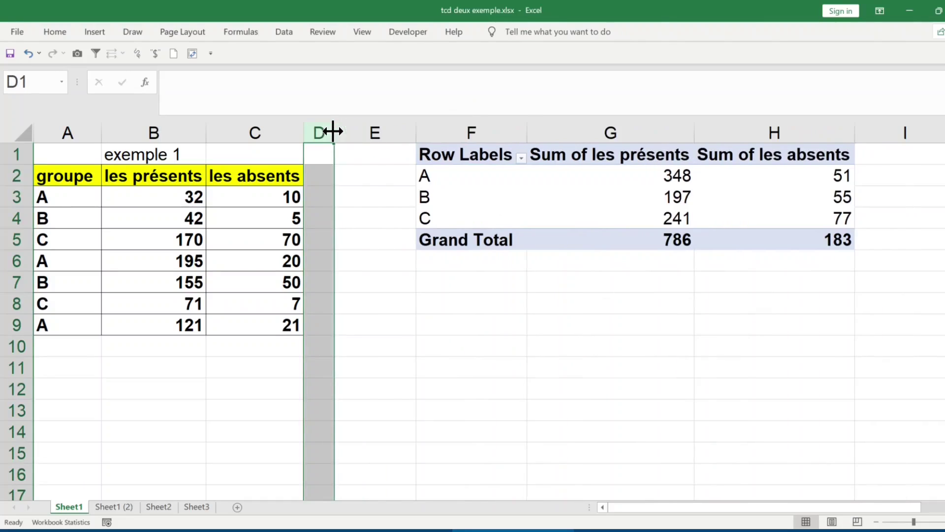
# - Hide the field list that covers the PivotTable, keeping a cell of the report selected
pyautogui.click(610, 172)
pyautogui.click(610, 156)
pyautogui.click(566, 201)
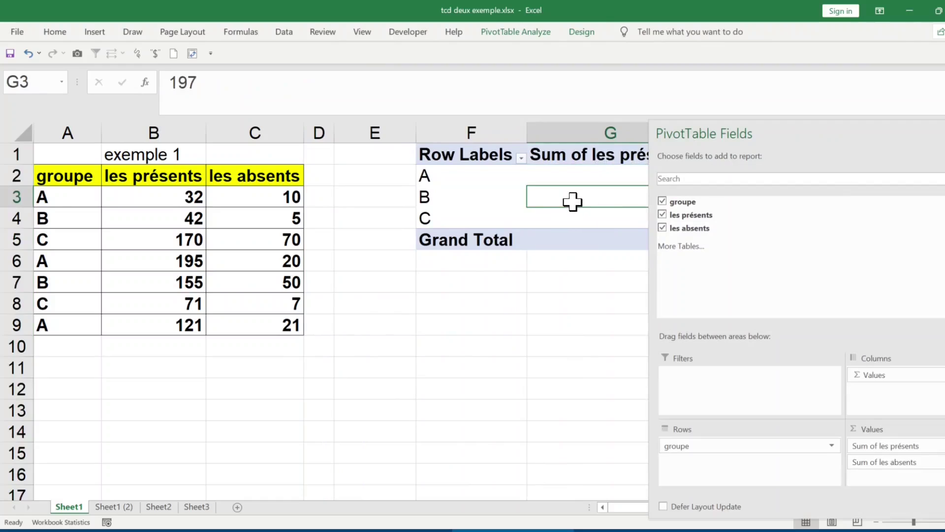
pyautogui.moveTo(848, 131); pyautogui.dragTo(642, 176)
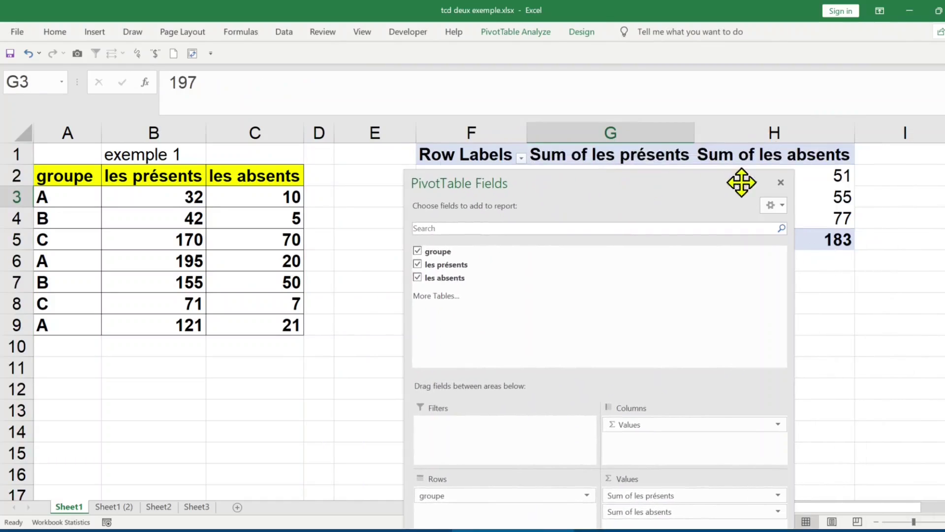
pyautogui.click(783, 183)
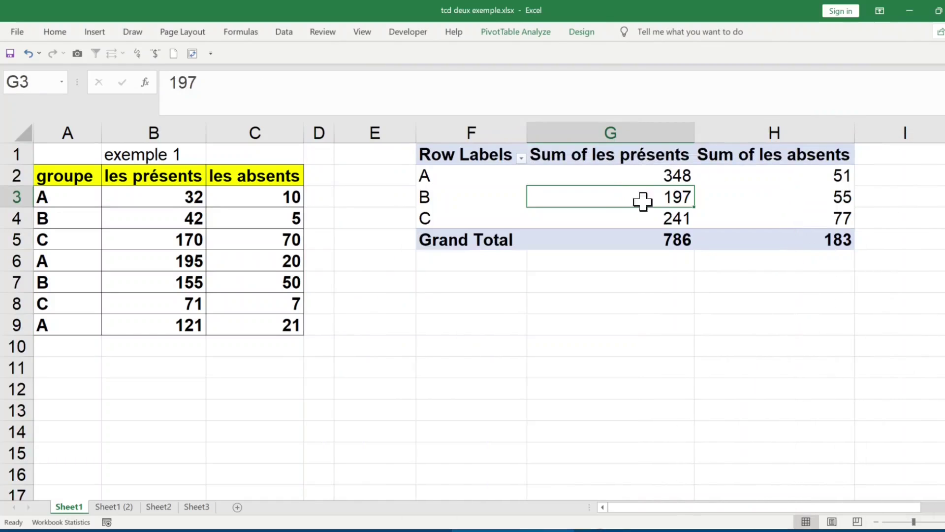
# - Change the PivotTable's report layout to tabular form
pyautogui.click(583, 31)
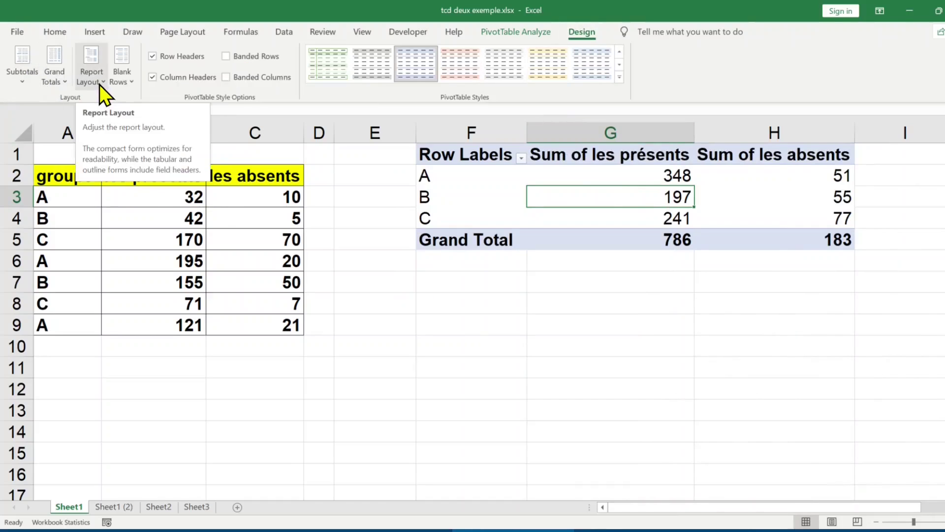
pyautogui.click(99, 84)
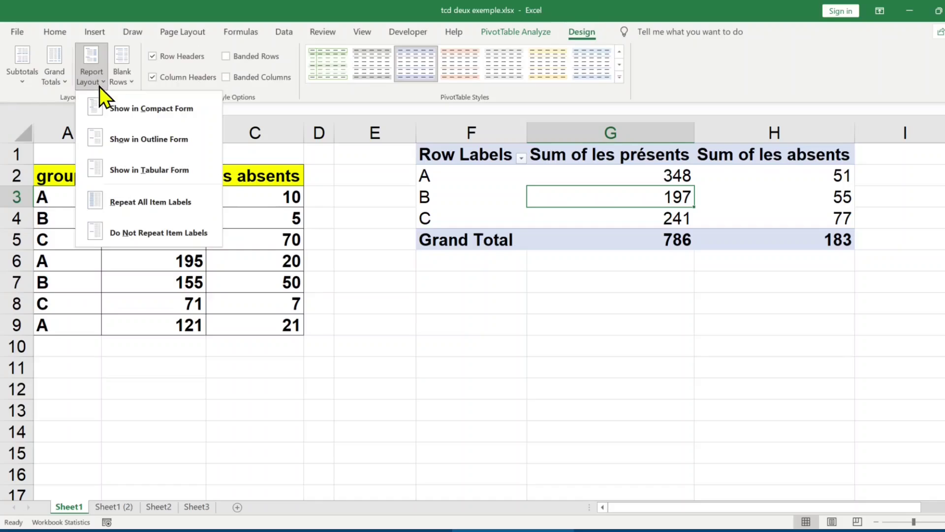
pyautogui.click(136, 179)
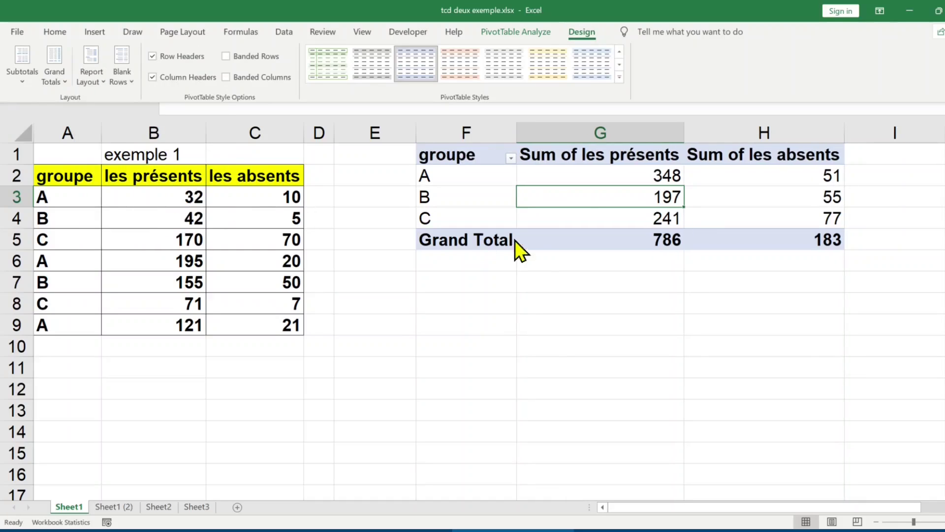
pyautogui.click(574, 190)
# - Compare the PivotTable's sums for groups A and B with group A's présents rows in the source table
pyautogui.click(599, 176)
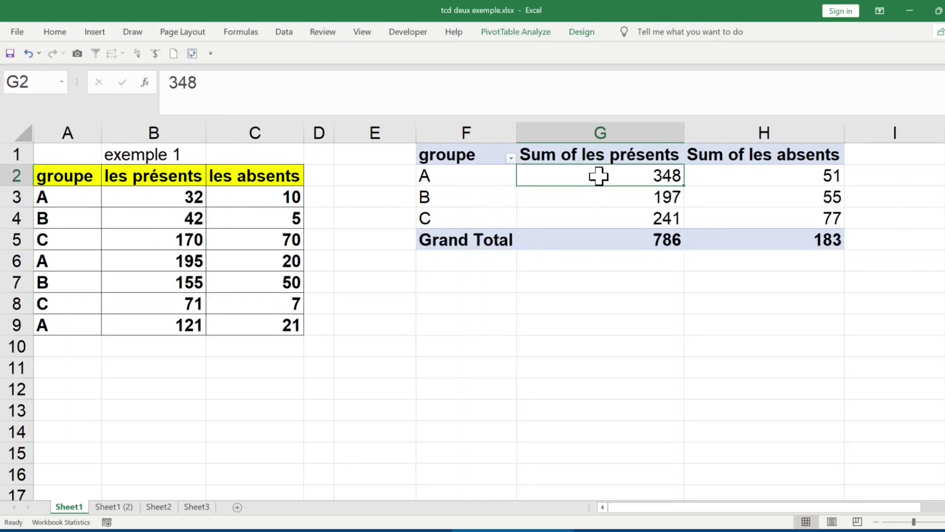
pyautogui.click(754, 173)
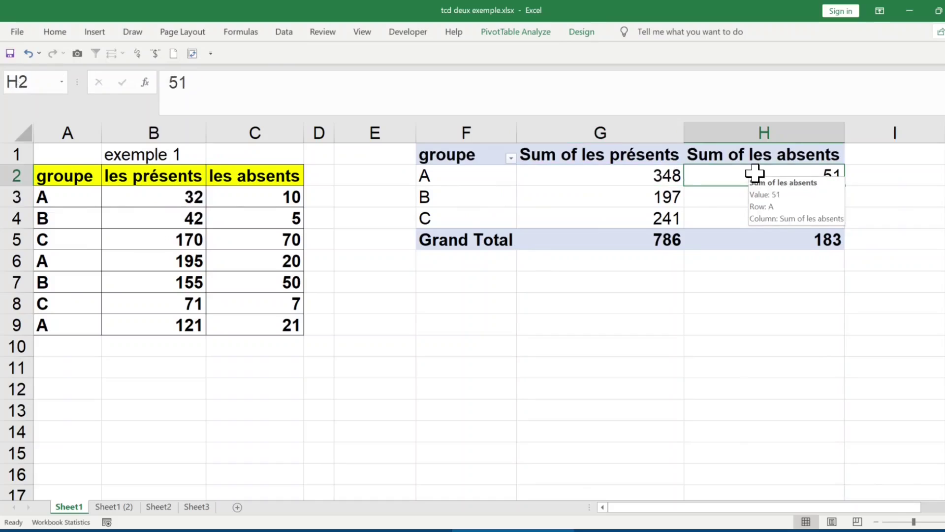
pyautogui.click(616, 199)
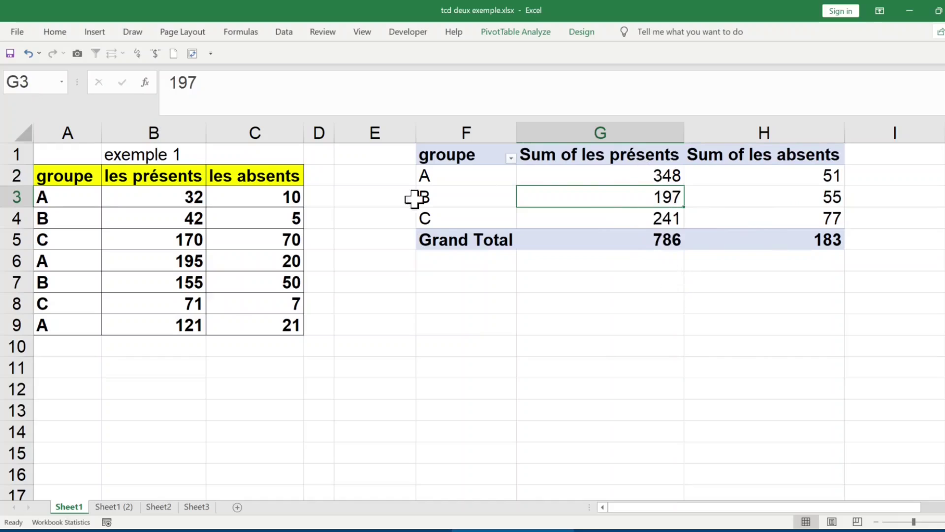
pyautogui.moveTo(73, 199); pyautogui.dragTo(154, 201)
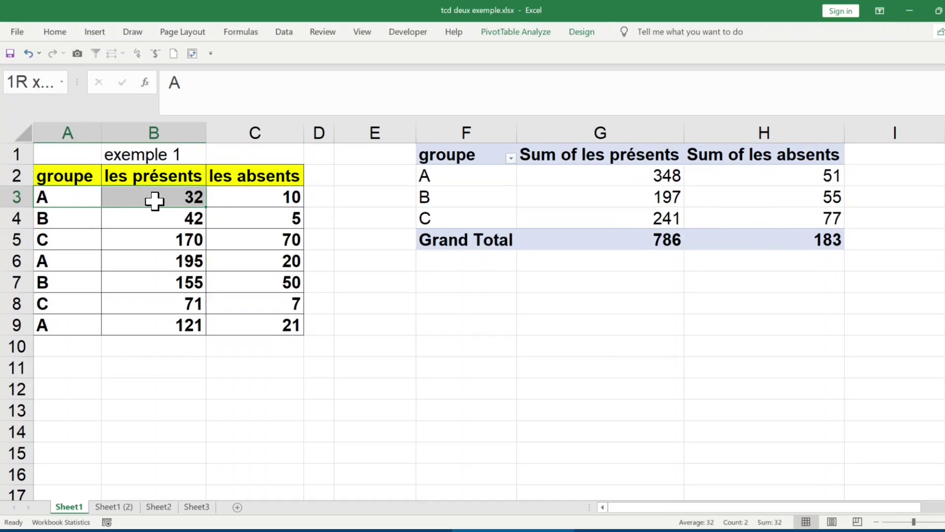
pyautogui.moveTo(76, 262); pyautogui.dragTo(177, 266)
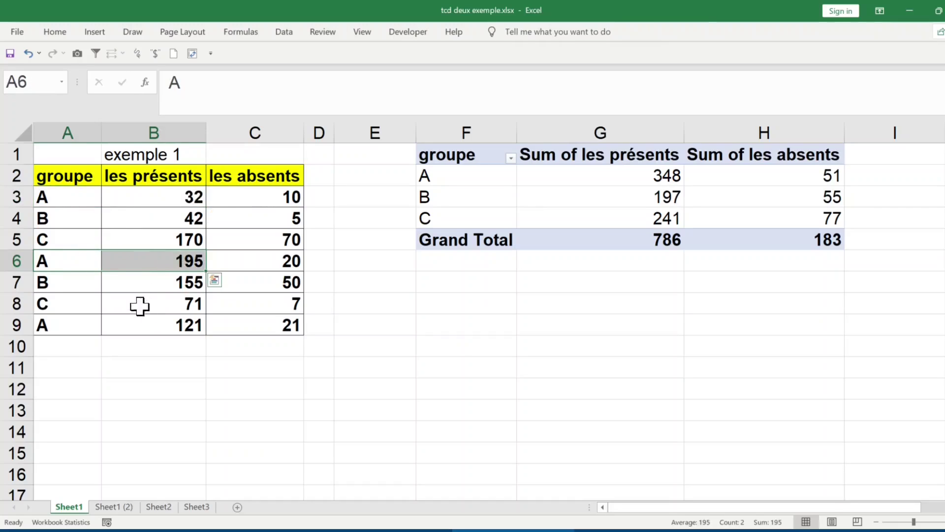
pyautogui.moveTo(84, 323); pyautogui.dragTo(190, 324)
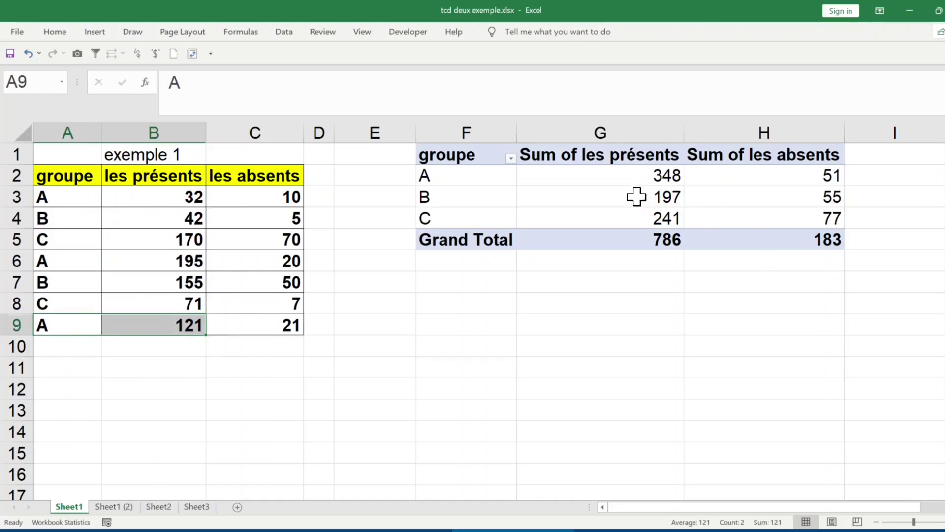
pyautogui.click(636, 197)
# - Summarize the PivotTable's les présents value field by Max
pyautogui.click(616, 157)
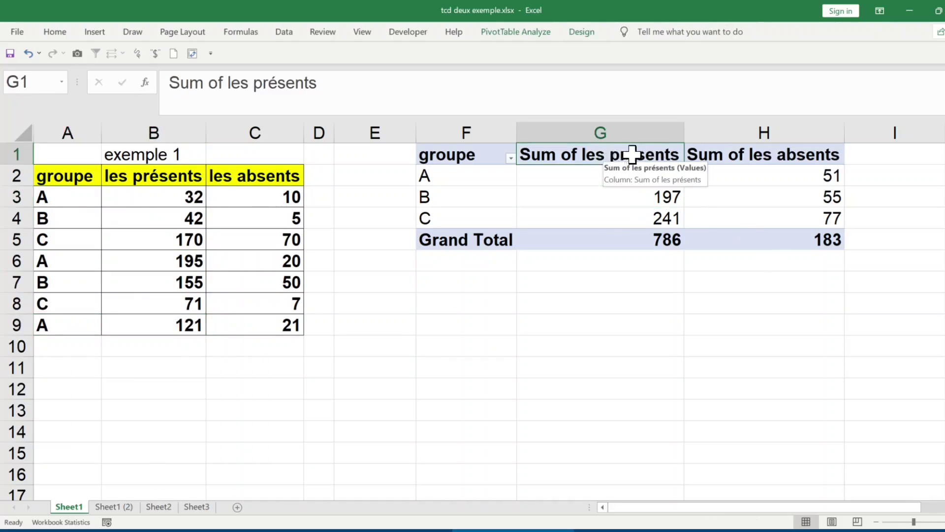
pyautogui.doubleClick(591, 155)
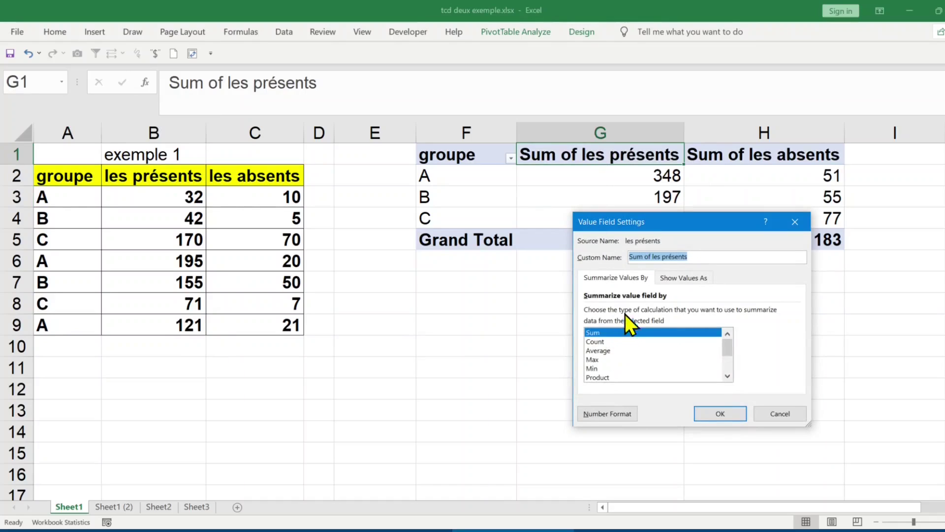
pyautogui.click(598, 360)
pyautogui.click(720, 413)
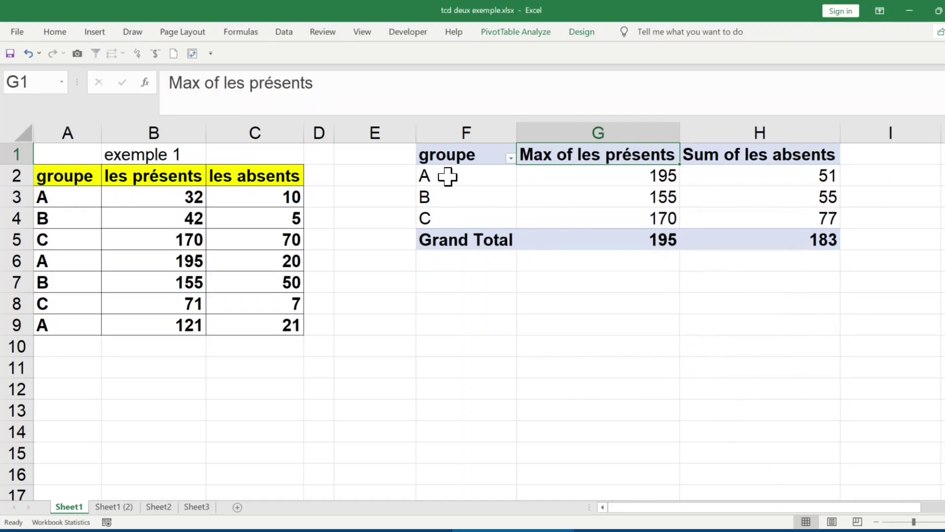
# - Review the maximum présents for groups A, B and C in the PivotTable
pyautogui.click(448, 177)
pyautogui.click(639, 173)
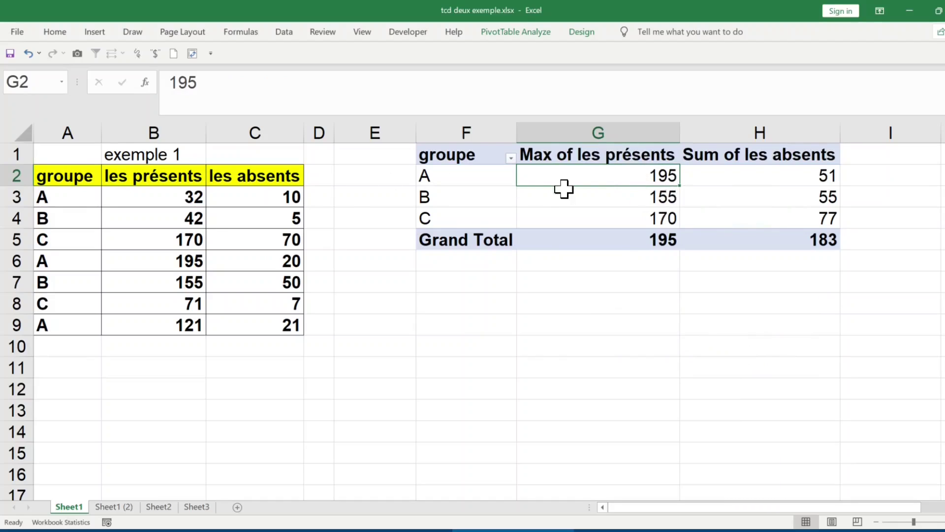
pyautogui.click(464, 199)
pyautogui.click(654, 194)
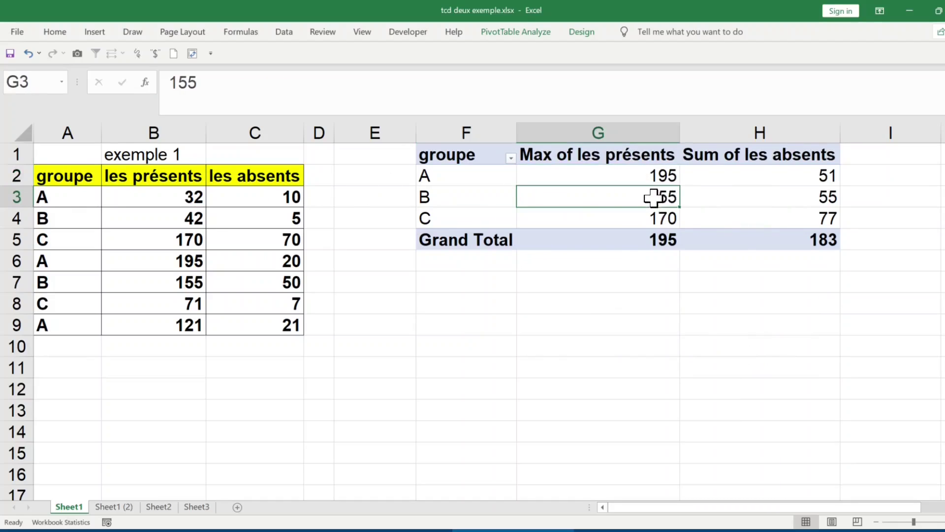
pyautogui.click(600, 216)
# - Summarize the PivotTable's les absents value field by Max
pyautogui.click(781, 179)
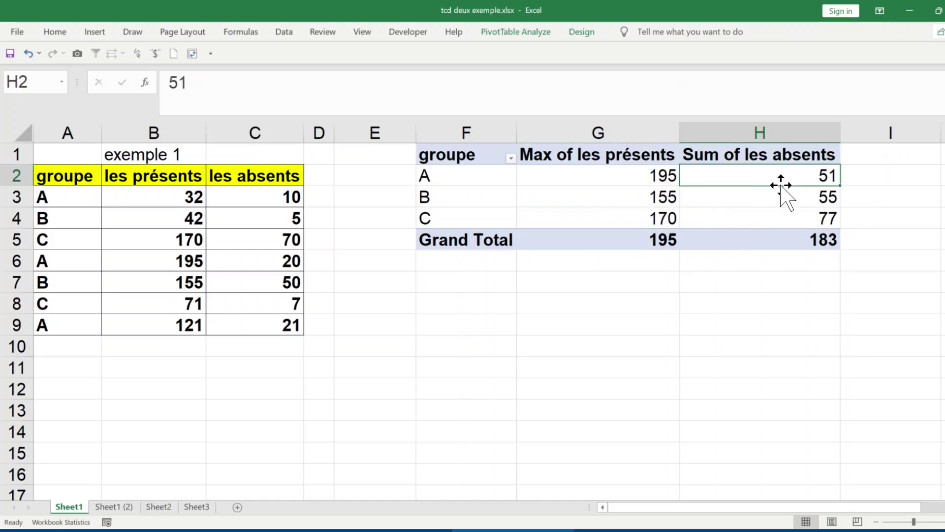
pyautogui.click(769, 158)
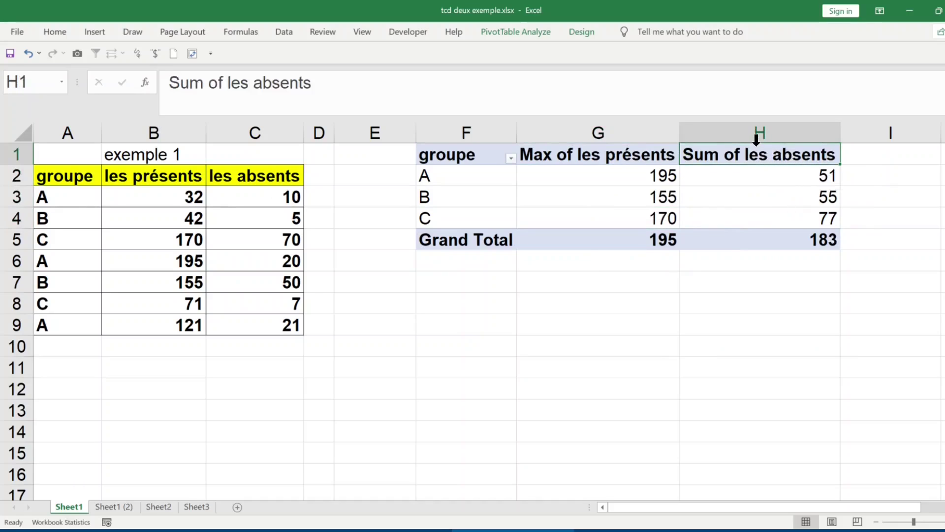
pyautogui.doubleClick(753, 153)
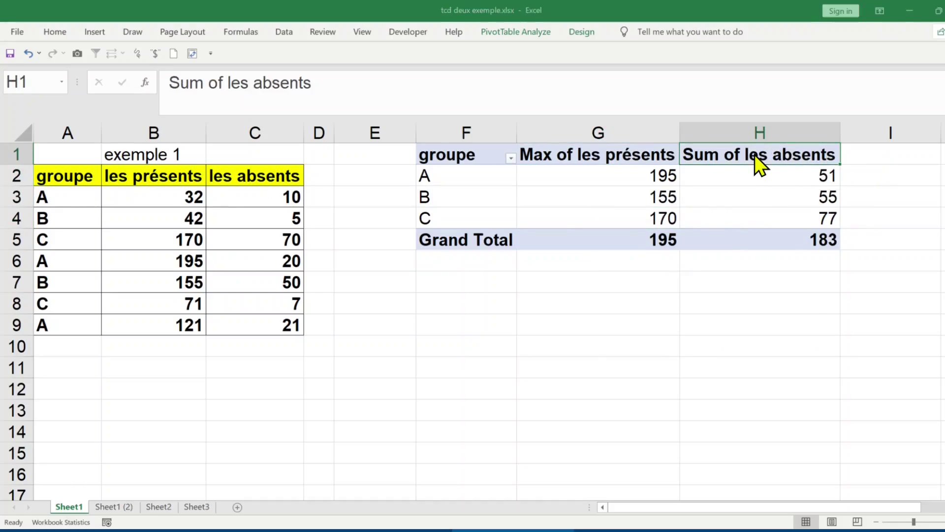
pyautogui.click(596, 360)
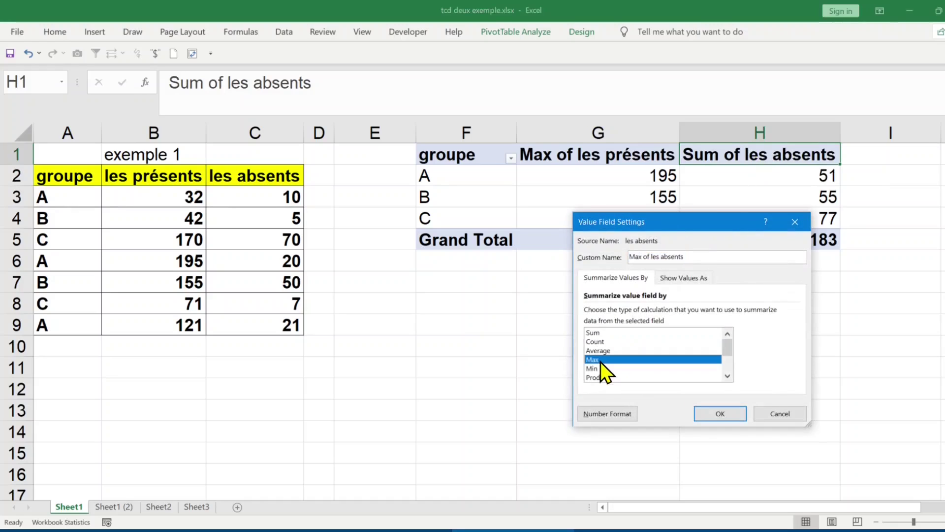
pyautogui.click(719, 413)
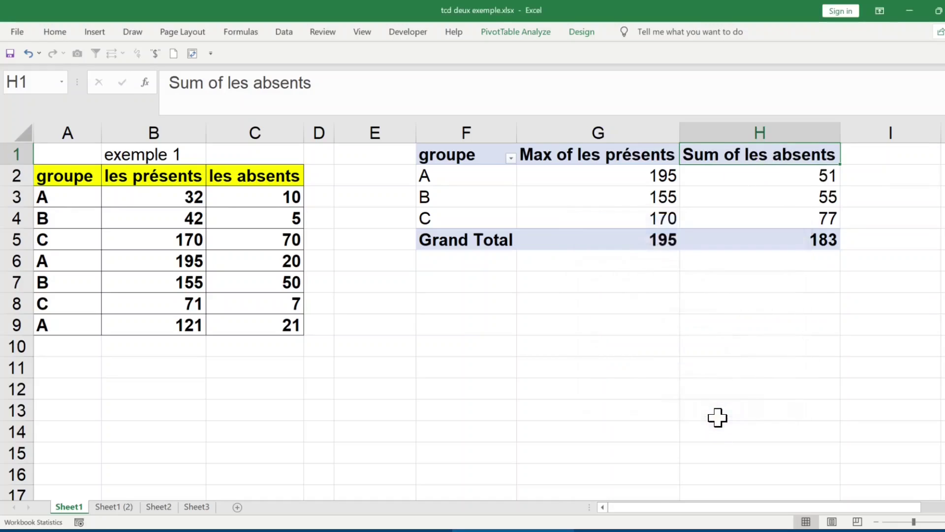
# - Check the maximum absents of groups A and C in the PivotTable, starting the comparison with group A's first source row
pyautogui.moveTo(770, 178)
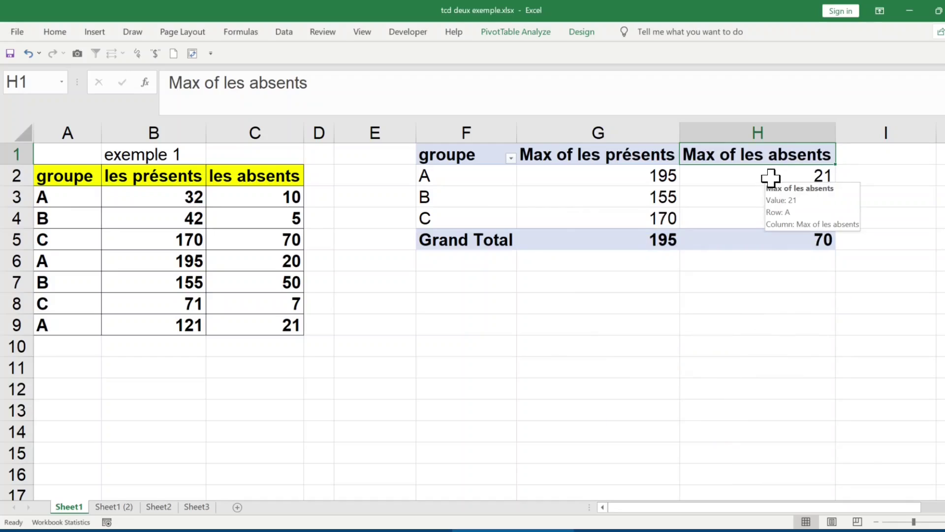
pyautogui.click(770, 178)
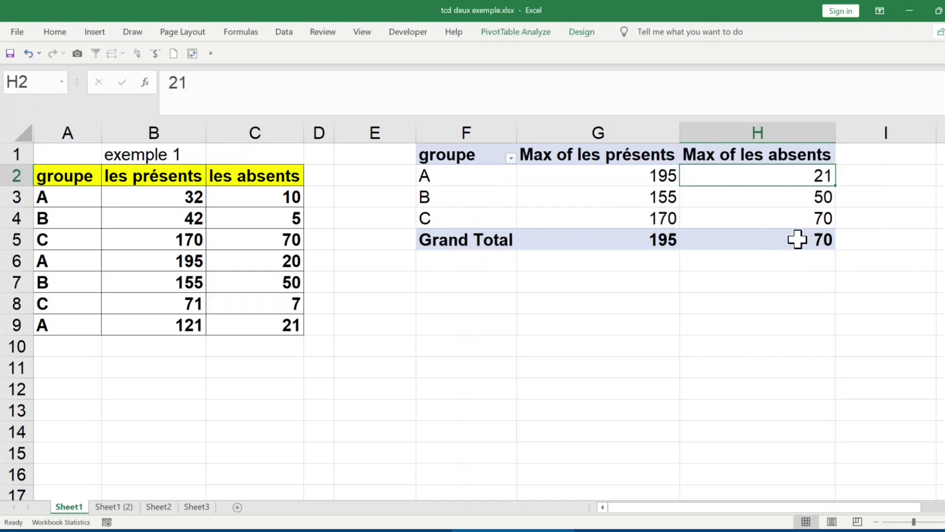
pyautogui.click(795, 219)
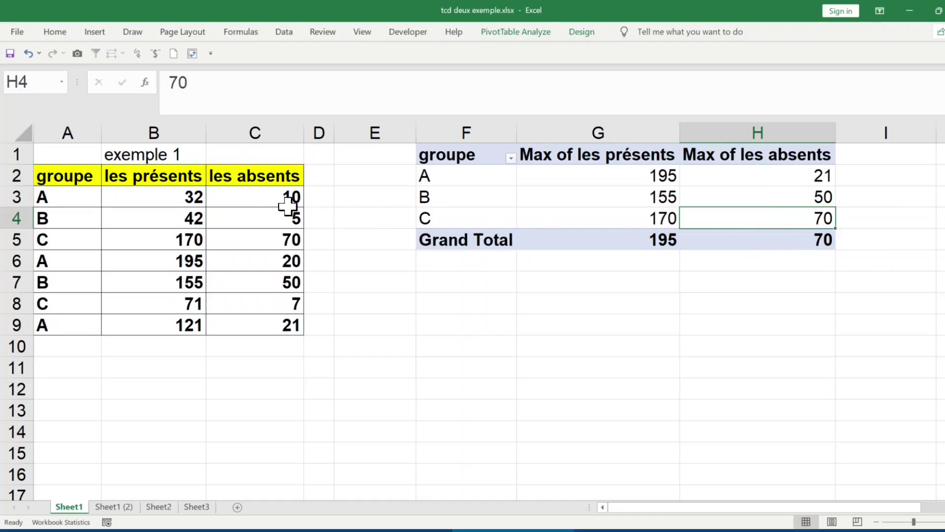
pyautogui.click(95, 202)
pyautogui.moveTo(95, 202); pyautogui.dragTo(268, 205)
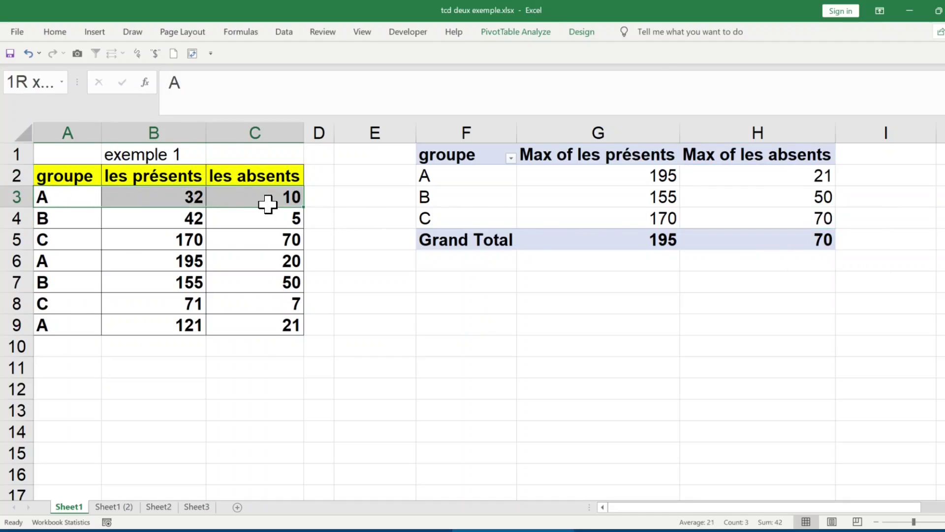
# - Fill group A's three les absents cells in the source table, C3, C6 and C9, with light blue
pyautogui.click(271, 199)
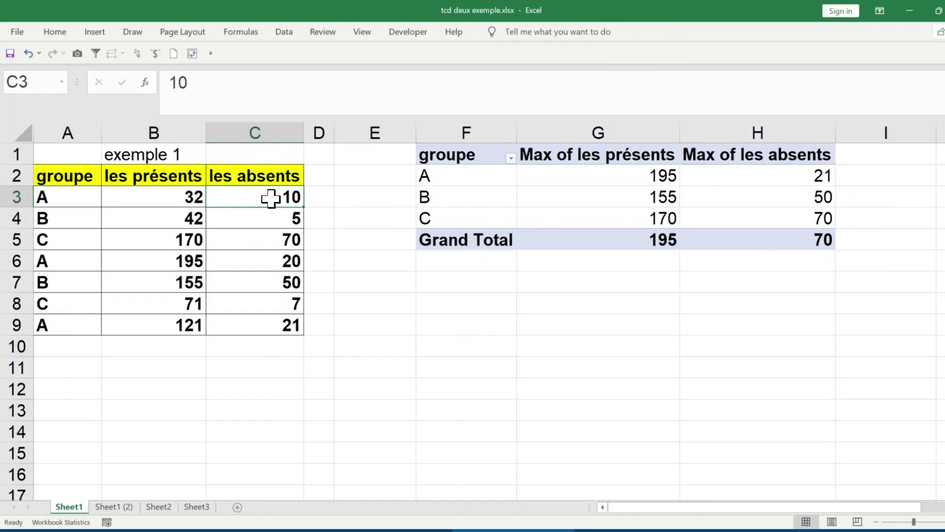
pyautogui.keyDown('ctrl'); pyautogui.click(267, 263); pyautogui.keyUp('ctrl')
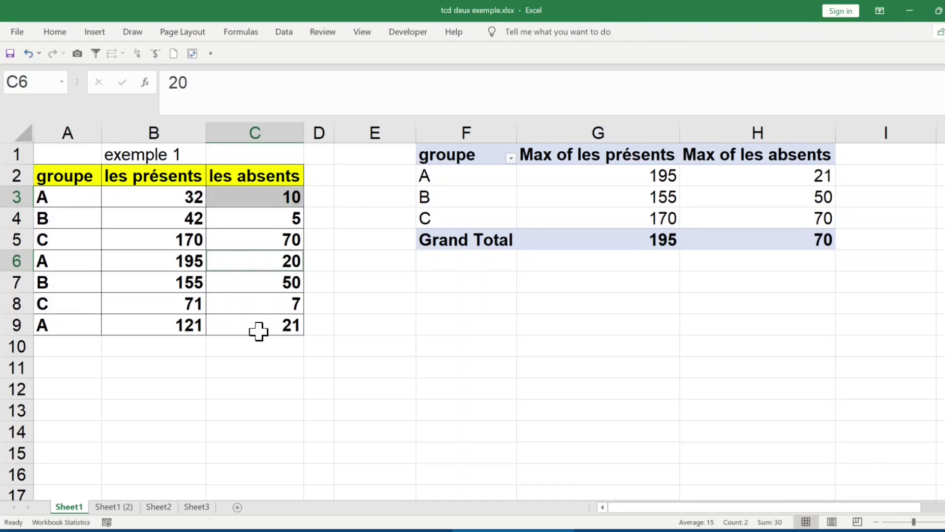
pyautogui.keyDown('ctrl'); pyautogui.click(260, 331); pyautogui.keyUp('ctrl')
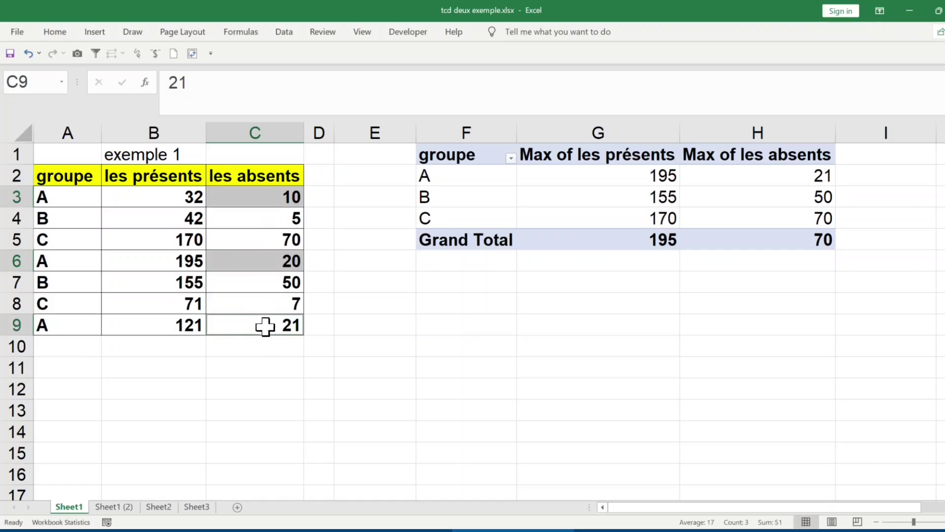
pyautogui.click(55, 38)
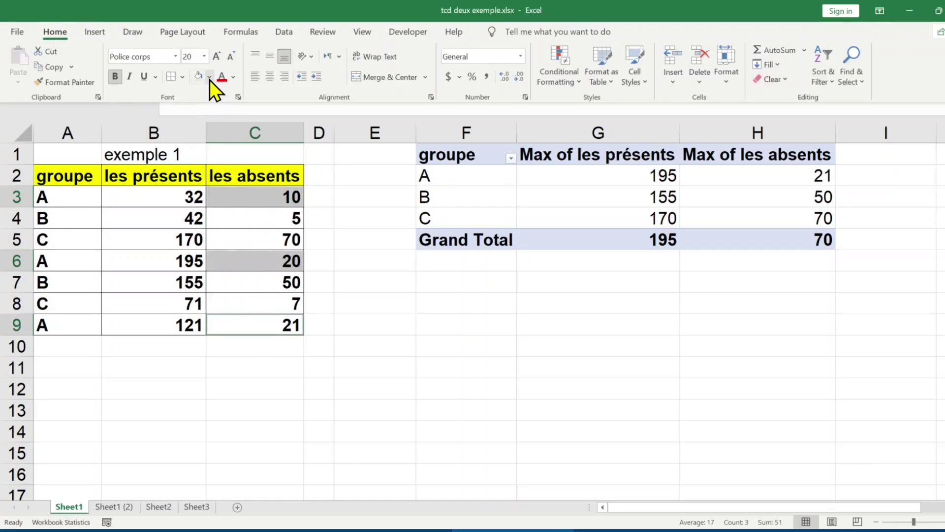
pyautogui.click(210, 77)
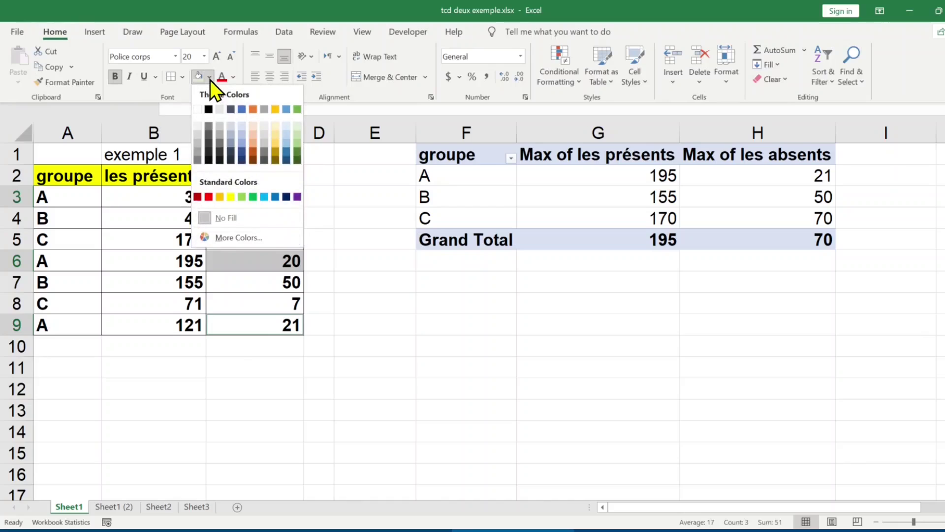
pyautogui.click(244, 133)
pyautogui.click(372, 324)
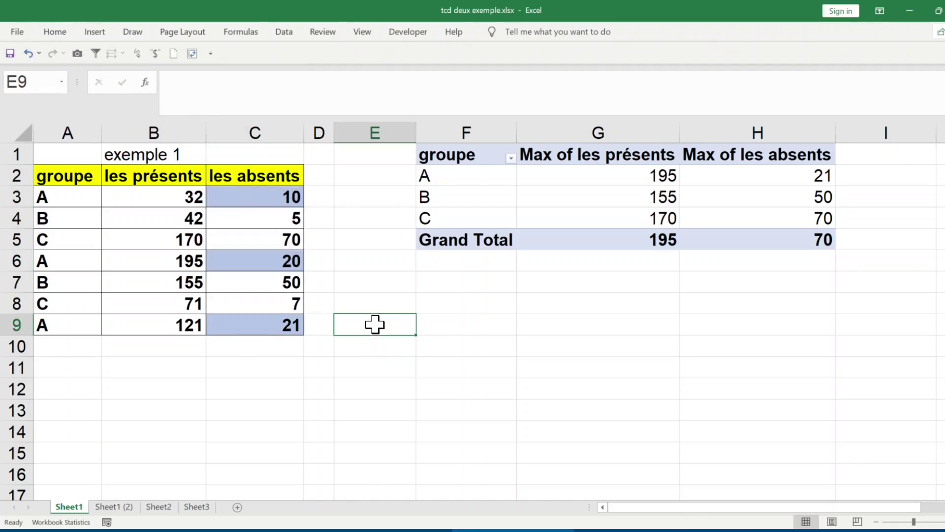
# - Compare group A's three shaded absents values with the group's maximum absents in the PivotTable
pyautogui.click(277, 201)
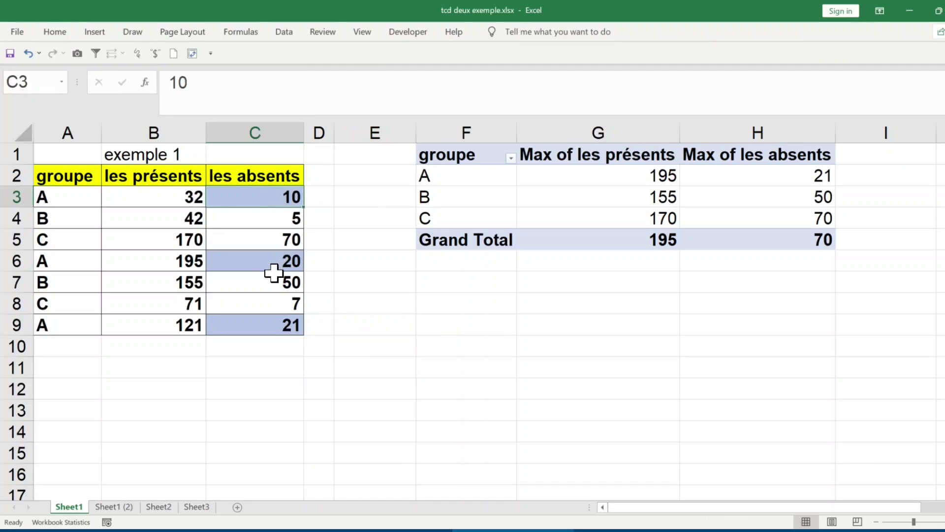
pyautogui.click(267, 267)
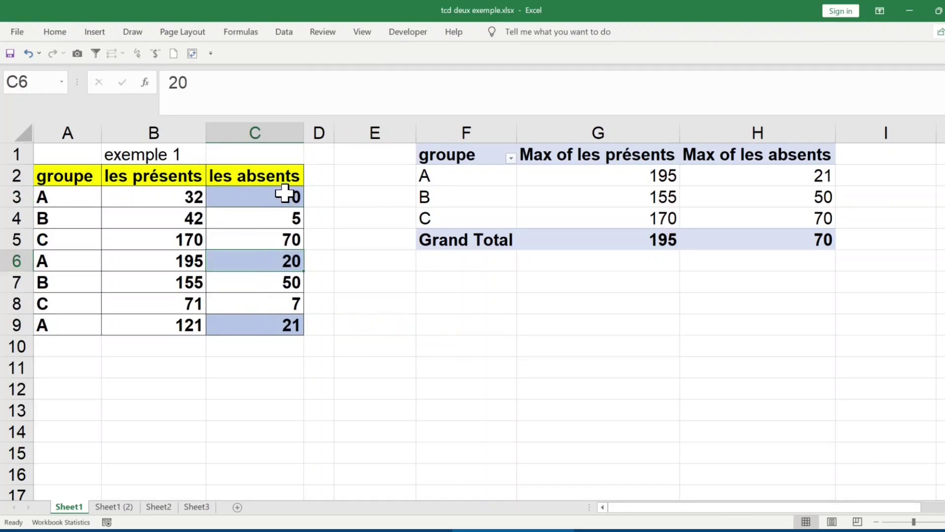
pyautogui.click(268, 328)
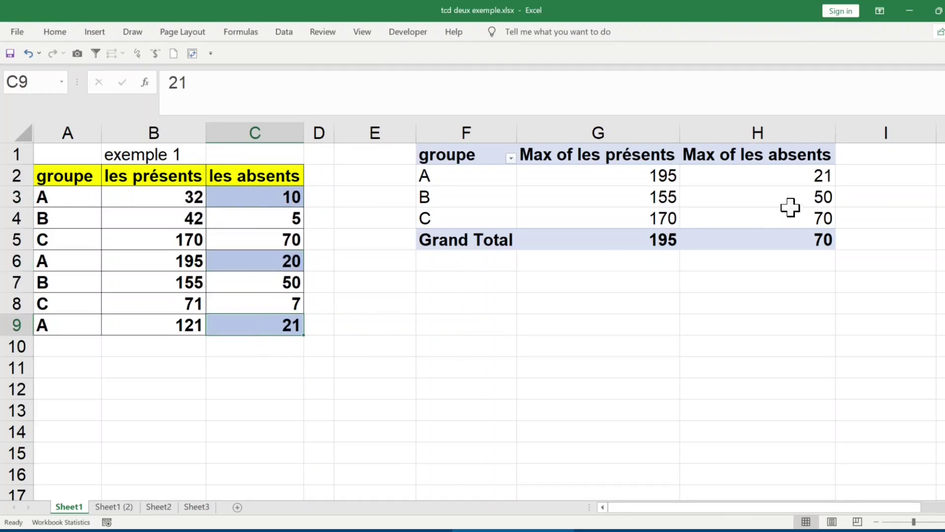
pyautogui.click(810, 177)
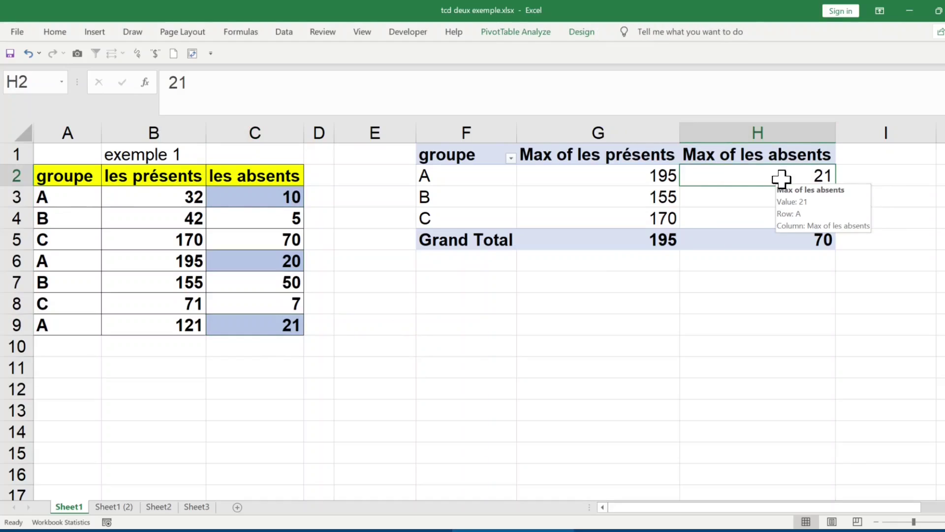
# - Summarize the PivotTable's les absents value field by Min
pyautogui.click(775, 155)
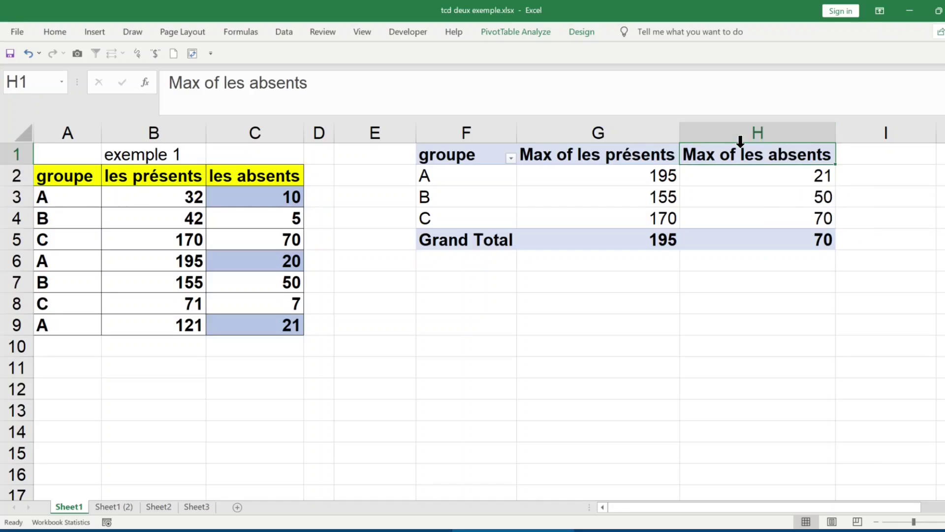
pyautogui.doubleClick(759, 158)
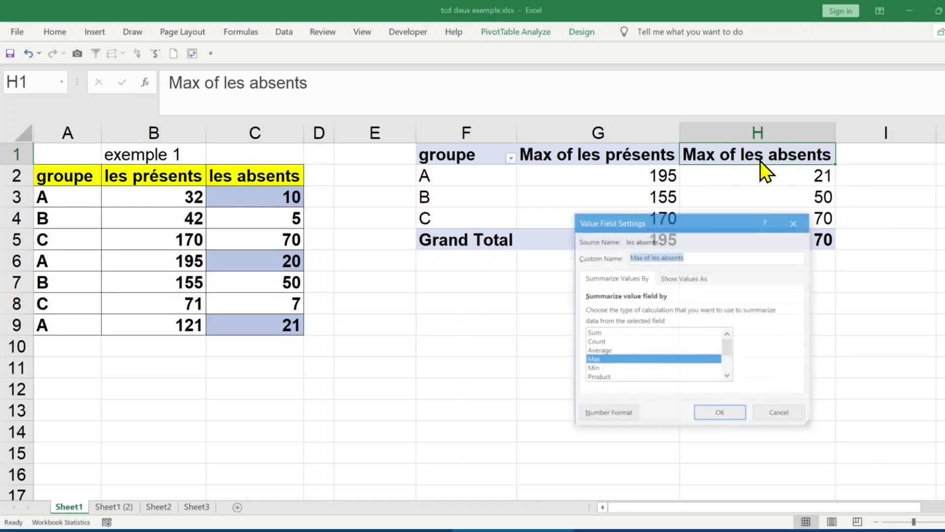
pyautogui.click(592, 369)
pyautogui.click(720, 414)
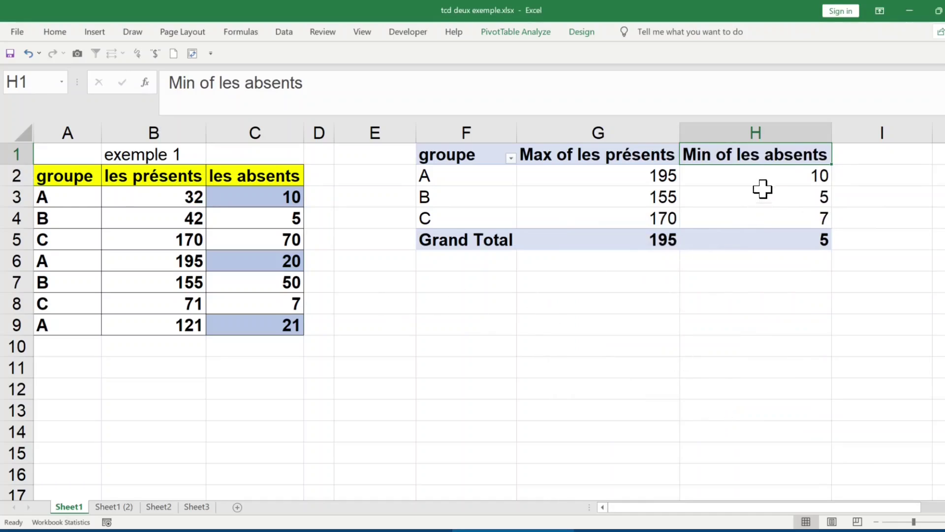
# - Examine group A's minimum absents in the PivotTable and select the whole les absents column H
pyautogui.click(748, 178)
pyautogui.click(483, 180)
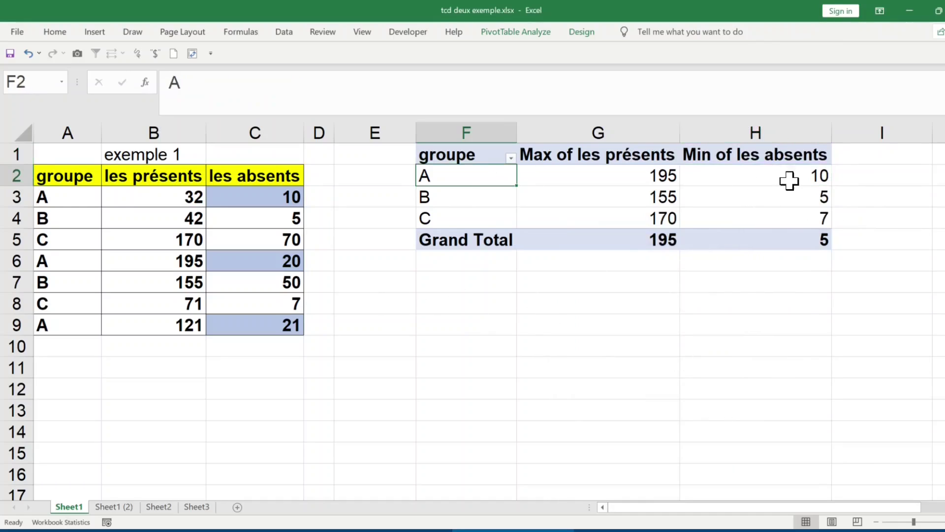
pyautogui.click(797, 136)
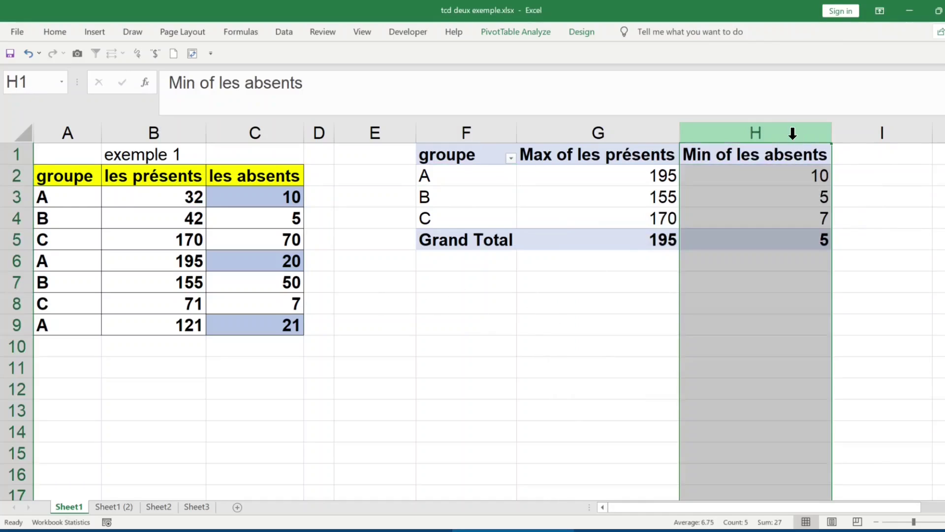
# - Summarize the PivotTable's les présents value field by Min and review the minimum présents per groupe
pyautogui.click(603, 173)
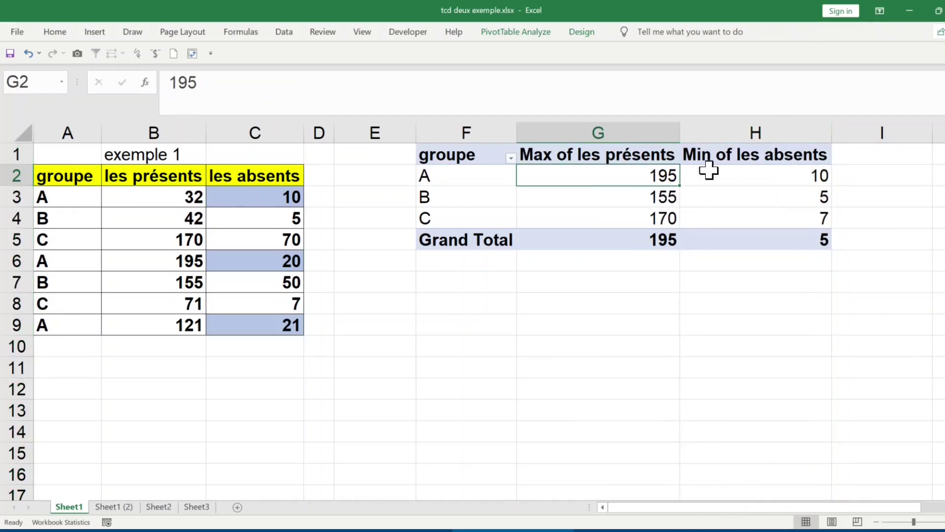
pyautogui.click(778, 198)
pyautogui.click(790, 221)
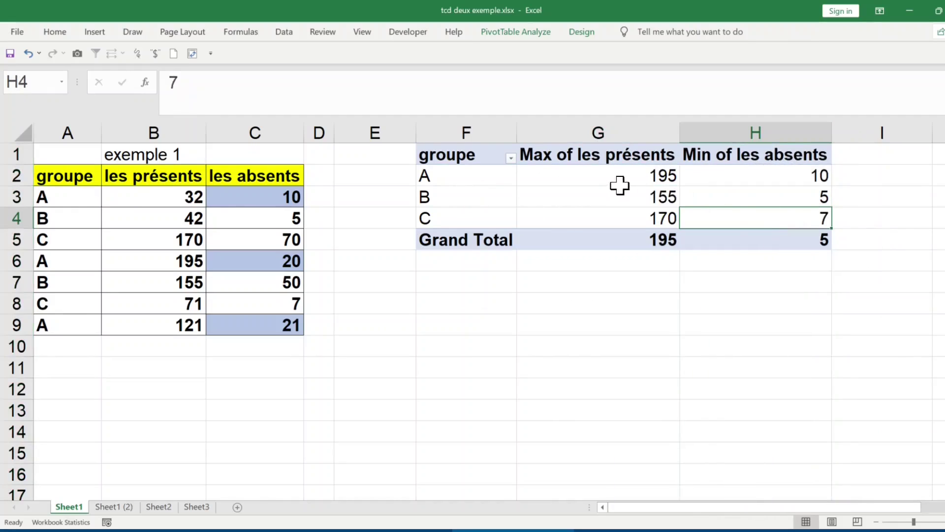
pyautogui.click(606, 178)
pyautogui.click(605, 155)
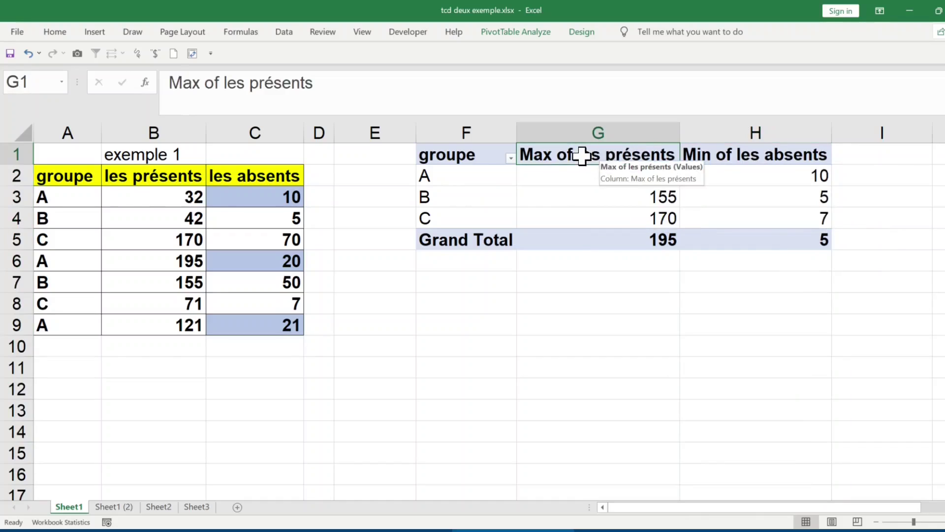
pyautogui.doubleClick(603, 154)
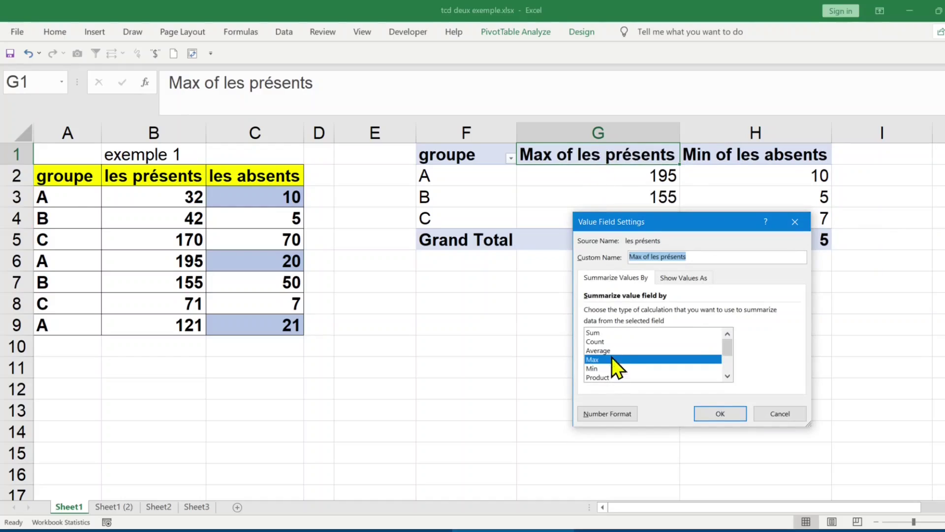
pyautogui.click(594, 368)
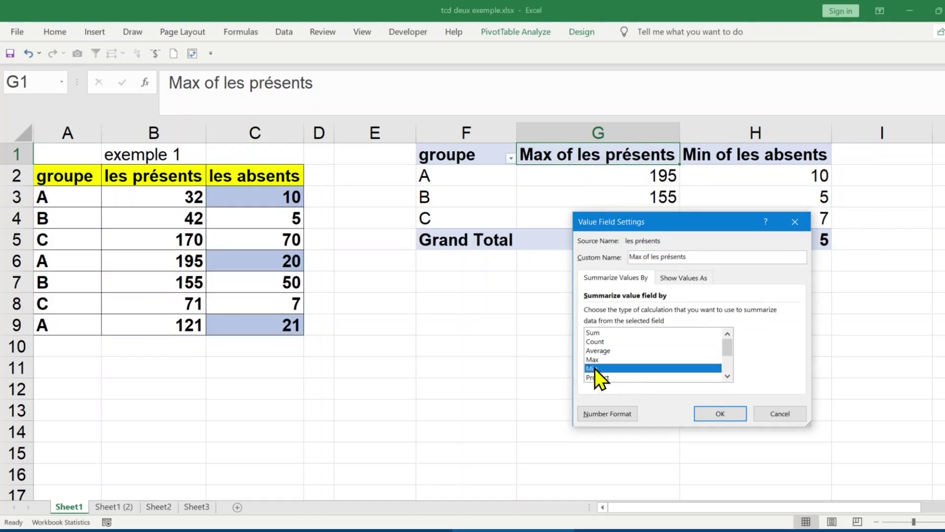
pyautogui.click(733, 416)
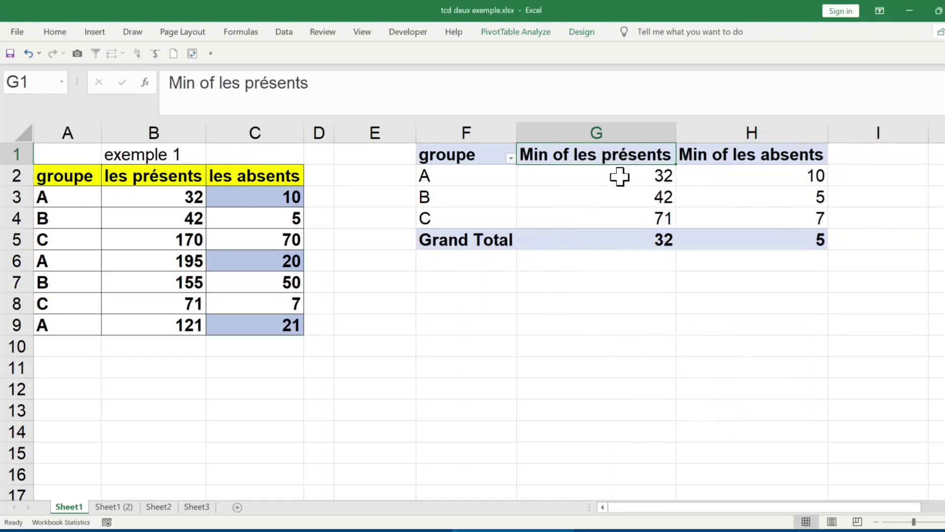
pyautogui.click(653, 178)
pyautogui.click(487, 220)
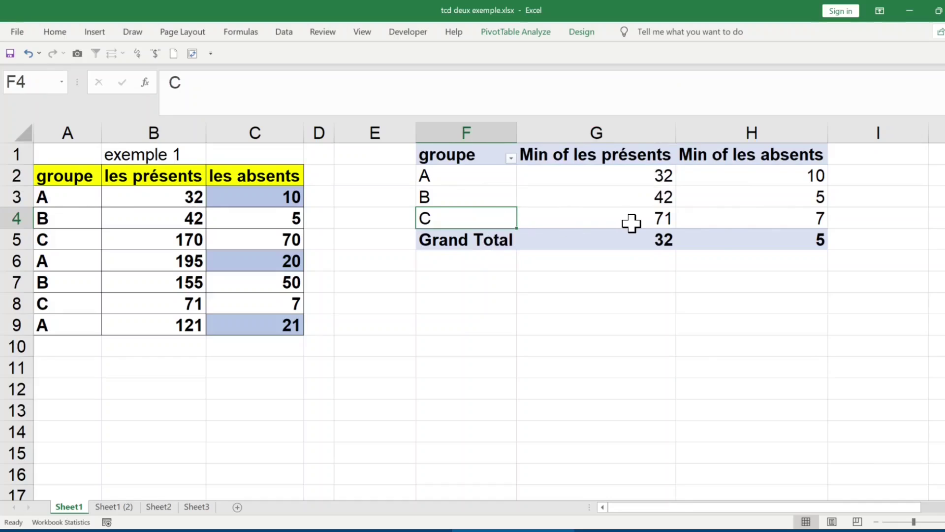
pyautogui.click(573, 155)
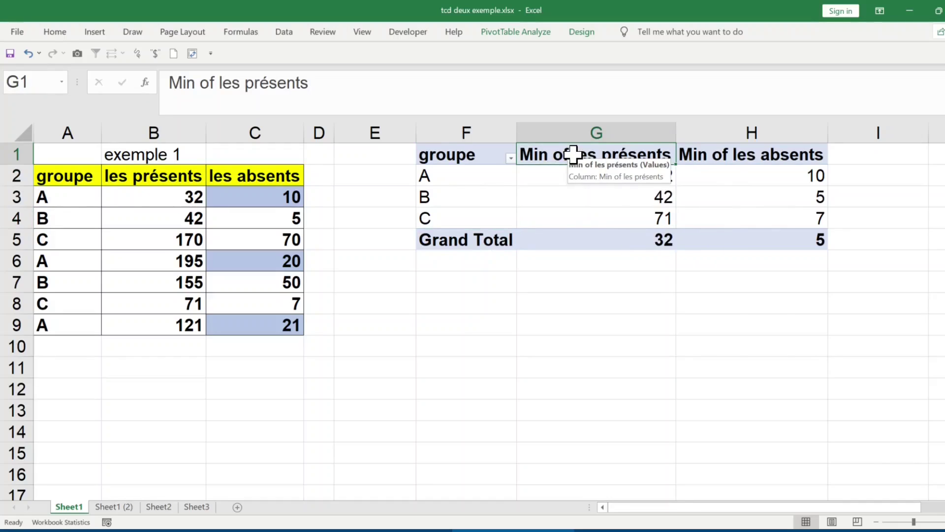
# - Create a second PivotTable from the source range A2:C9, placed on a new worksheet
pyautogui.click(147, 236)
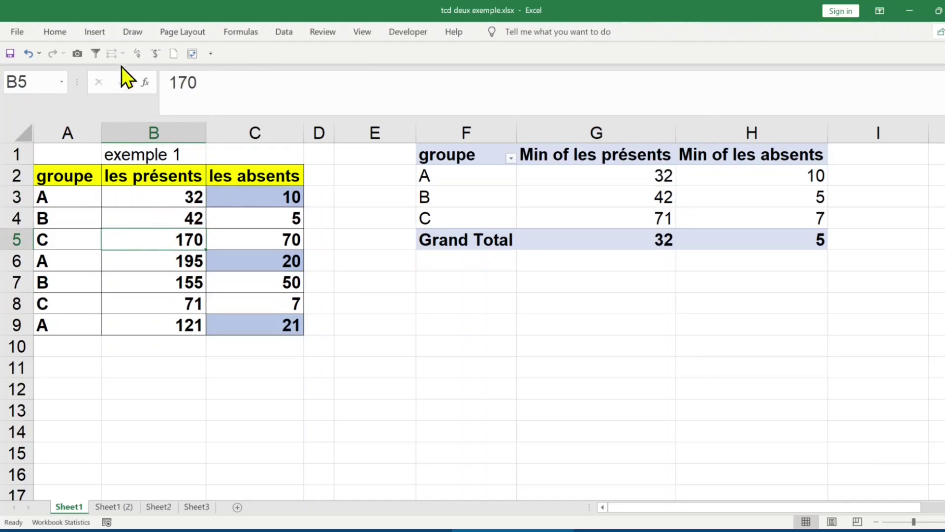
pyautogui.click(95, 31)
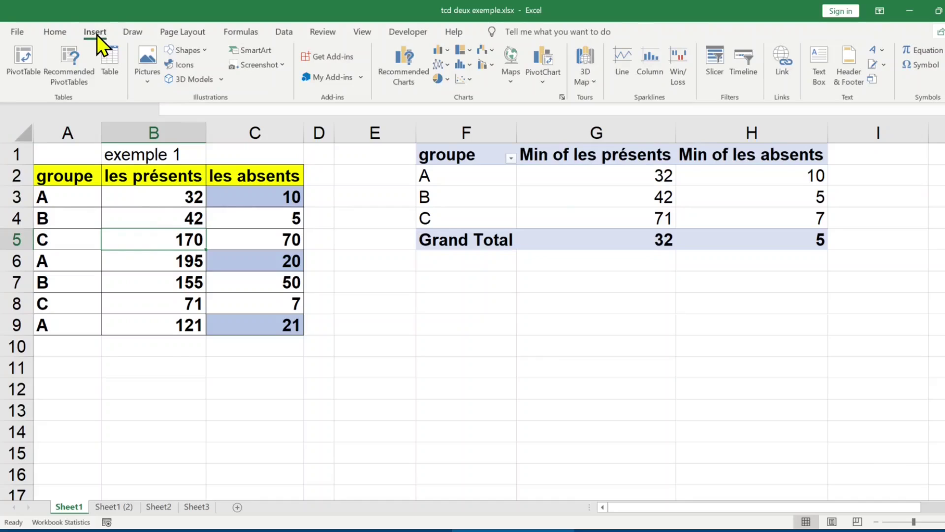
pyautogui.click(30, 64)
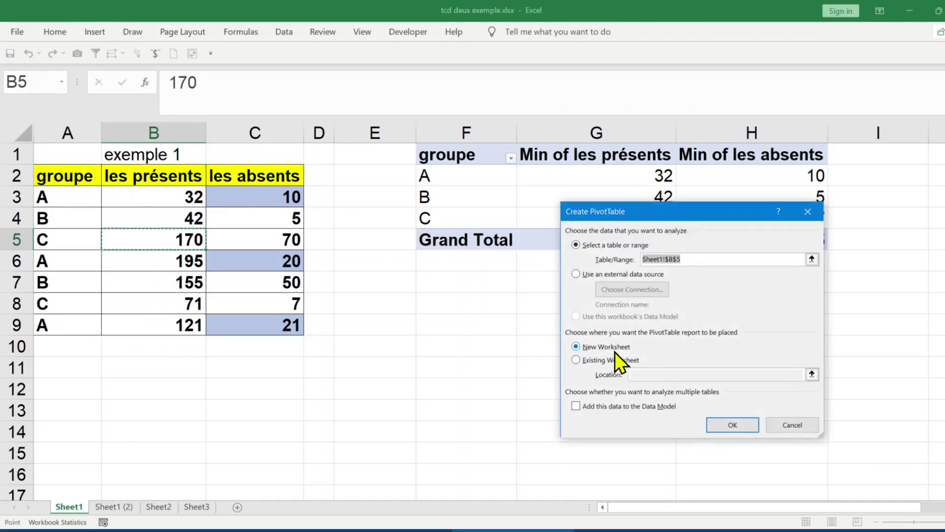
pyautogui.moveTo(74, 179); pyautogui.dragTo(257, 323)
pyautogui.click(733, 424)
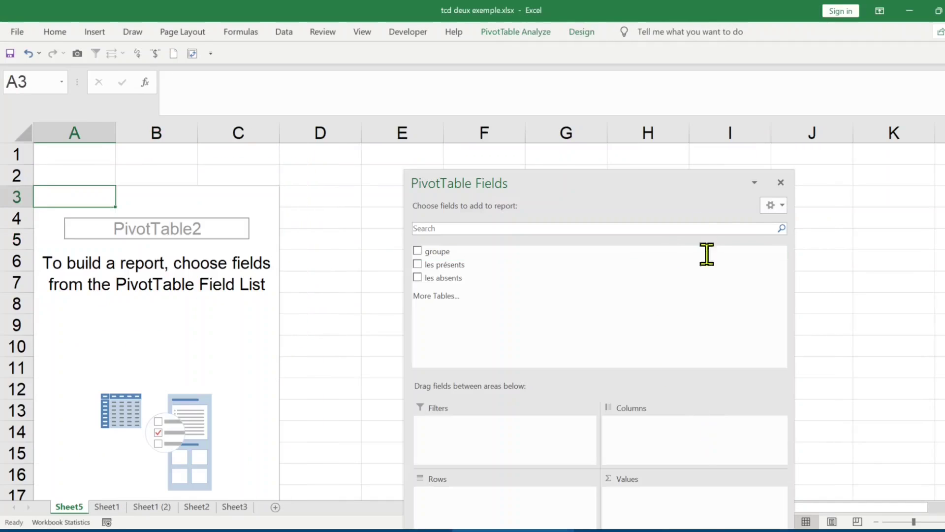
# - Move the field list clear of the new PivotTable, with groupe as rows and les présents as values
pyautogui.moveTo(623, 182); pyautogui.dragTo(835, 83)
pyautogui.moveTo(809, 453); pyautogui.dragTo(810, 475)
pyautogui.moveTo(654, 142); pyautogui.dragTo(660, 396)
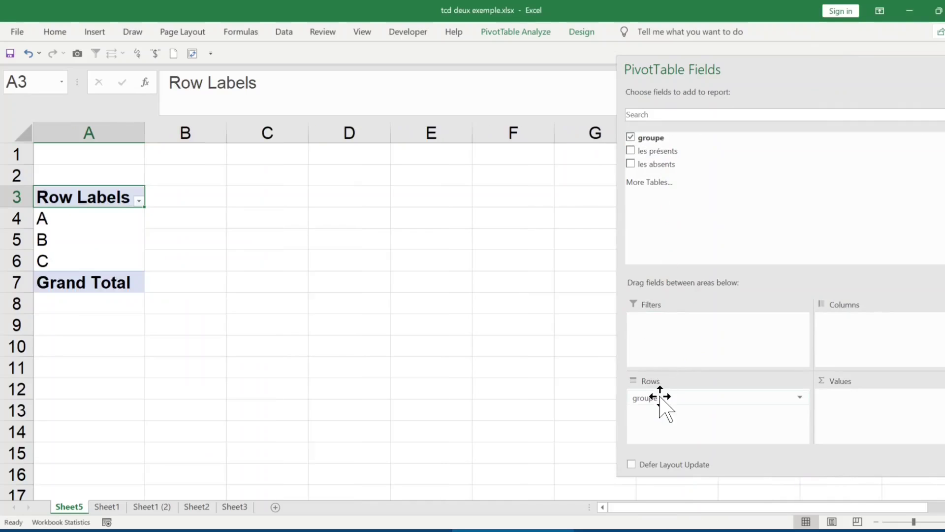
pyautogui.moveTo(668, 152); pyautogui.dragTo(857, 392)
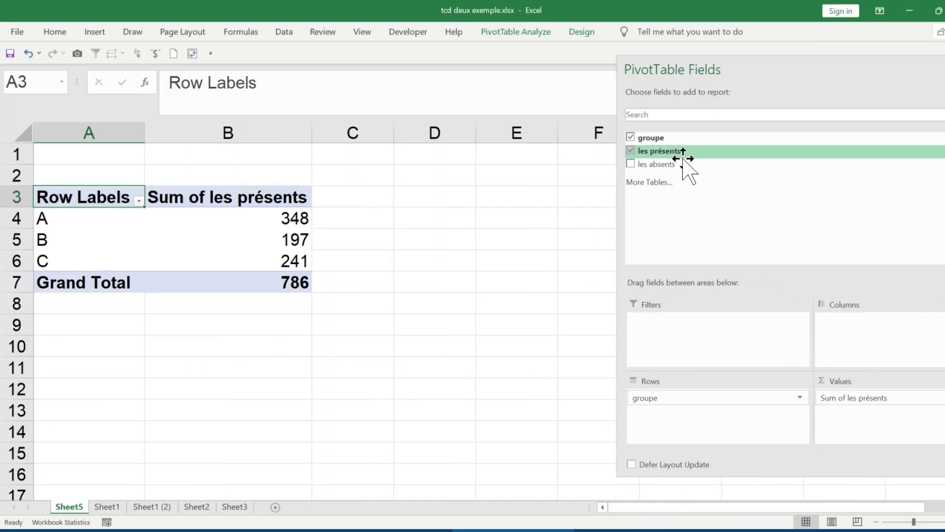
# - Add les présents to the values a second time and compare group A's figures in the two columns
pyautogui.moveTo(683, 157); pyautogui.dragTo(854, 417)
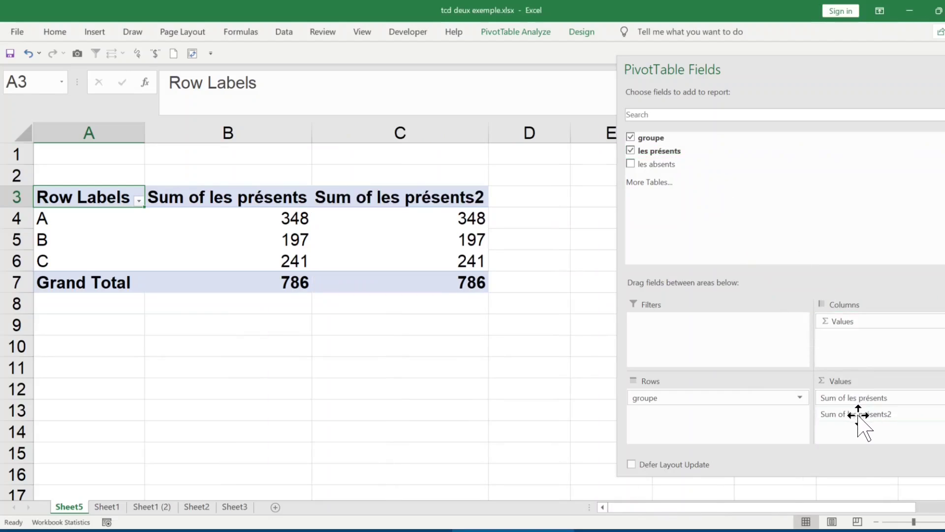
pyautogui.click(857, 413)
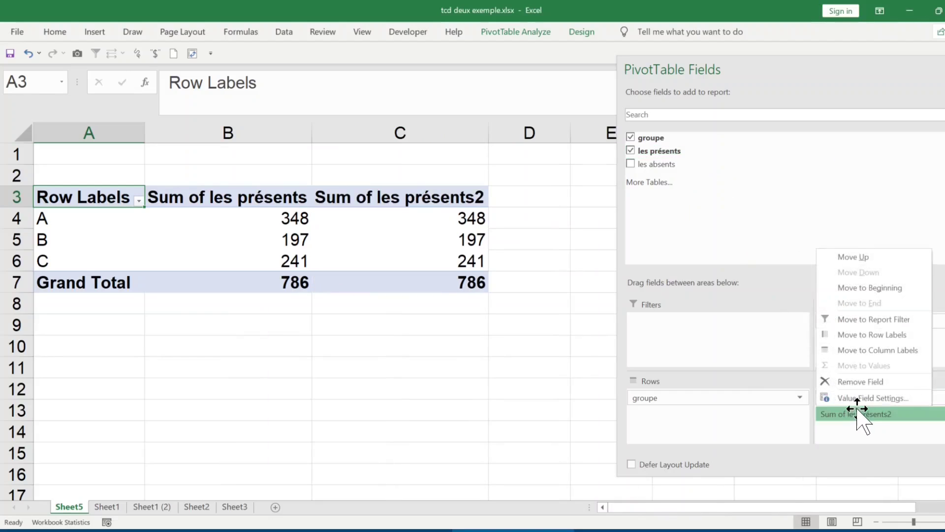
pyautogui.click(449, 372)
pyautogui.click(298, 217)
pyautogui.click(439, 218)
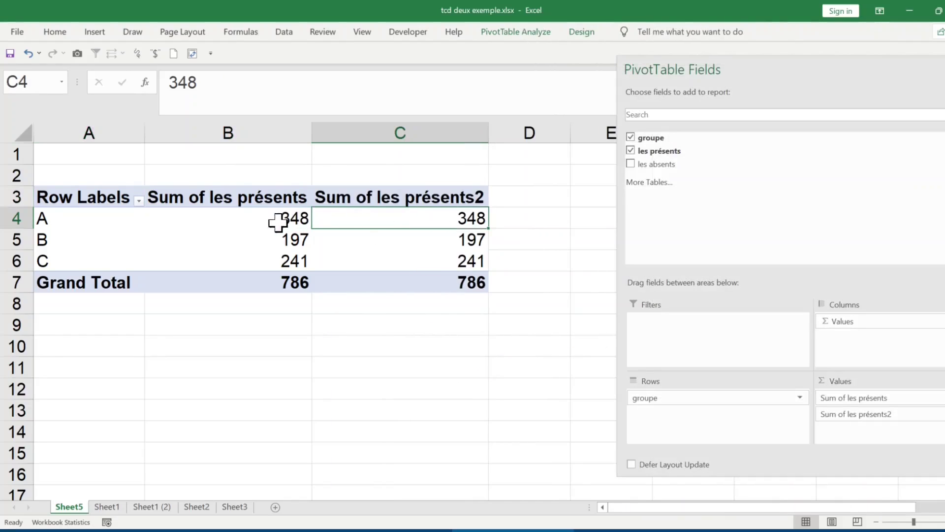
# - Summarize the second les présents value column by Max
pyautogui.click(421, 200)
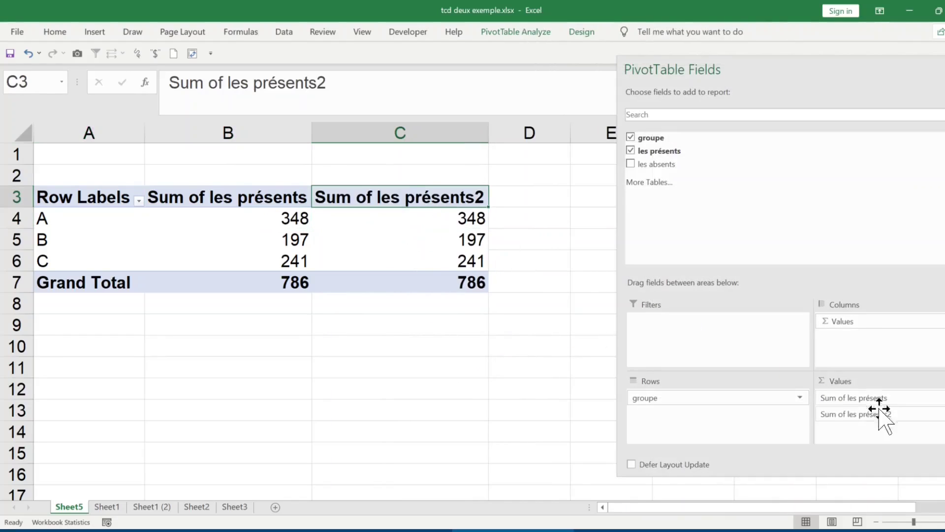
pyautogui.click(438, 218)
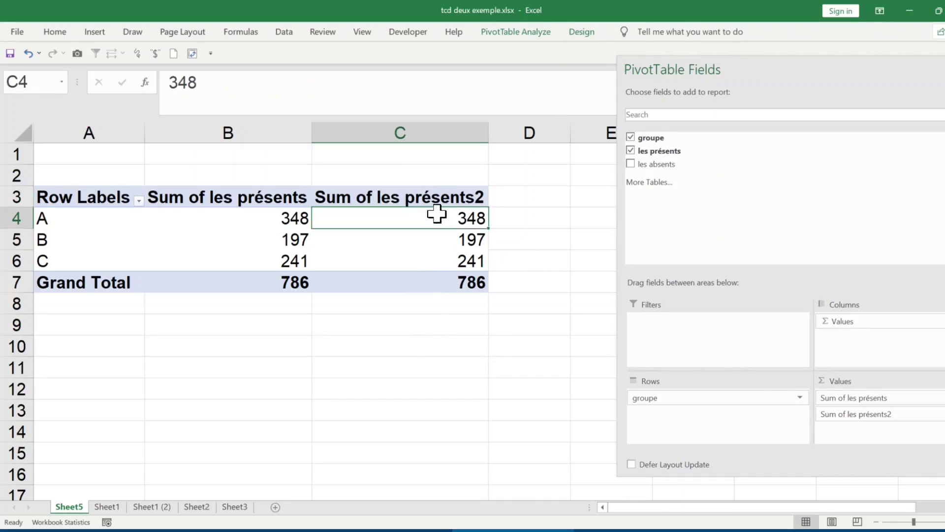
pyautogui.rightClick(377, 218)
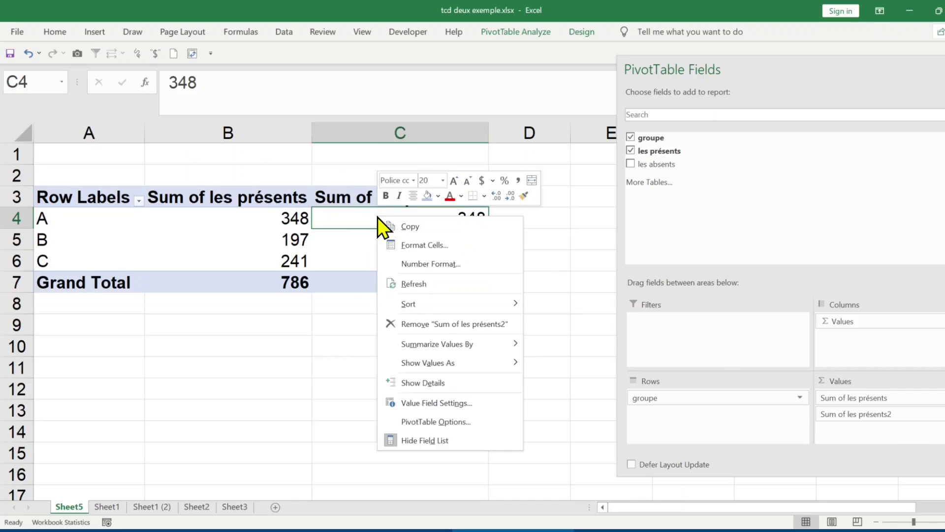
pyautogui.moveTo(405, 343)
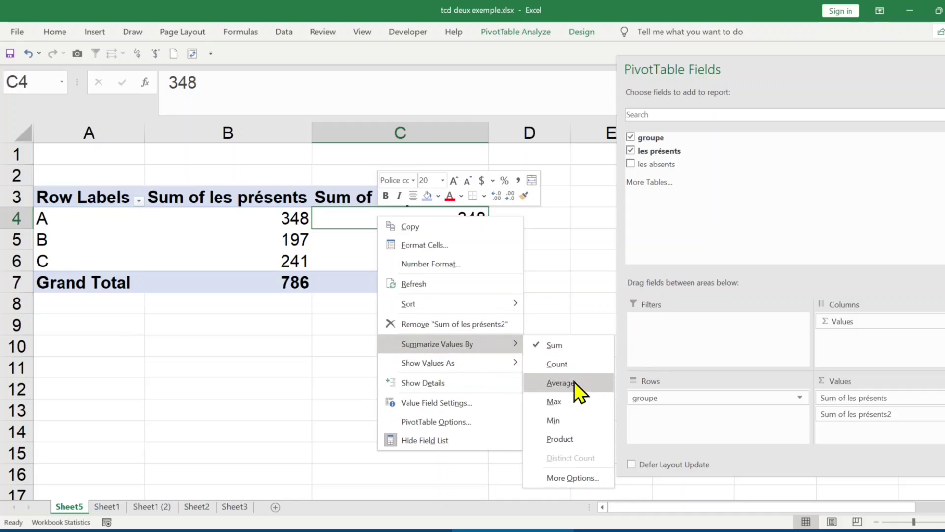
pyautogui.click(574, 404)
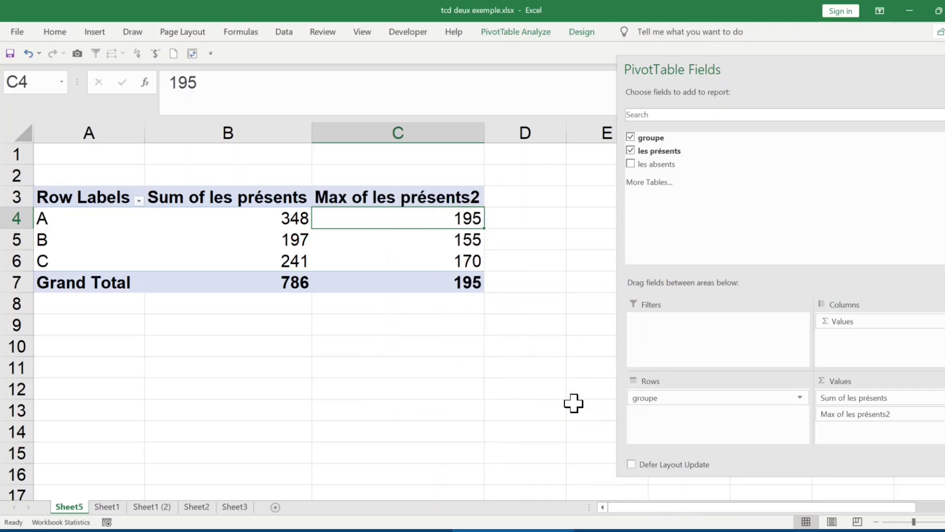
# - Add les présents to the values a third time and move it ahead of the other two value fields
pyautogui.moveTo(419, 212)
pyautogui.moveTo(671, 153)
pyautogui.mouseDown()
pyautogui.moveTo(858, 364)
pyautogui.moveTo(895, 437)
pyautogui.moveTo(879, 422)
pyautogui.mouseUp()
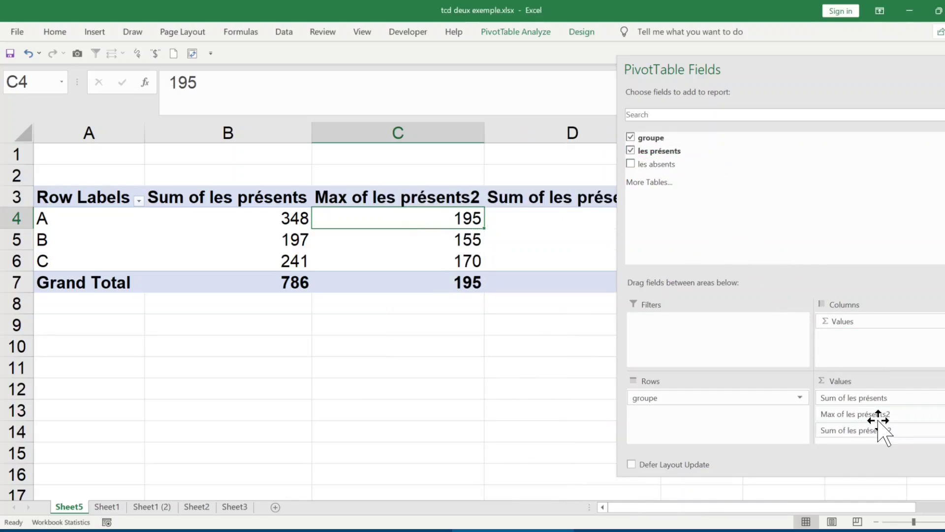
pyautogui.click(874, 430)
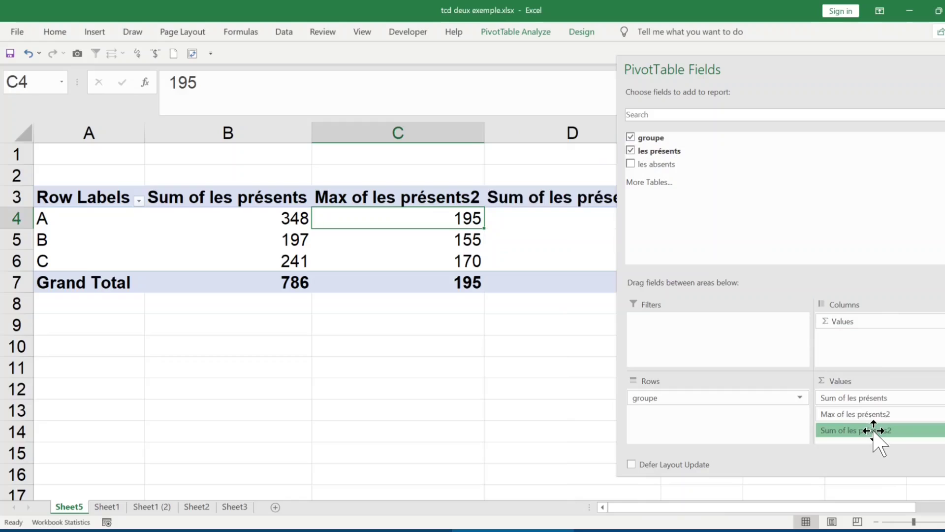
pyautogui.moveTo(874, 431)
pyautogui.mouseDown()
pyautogui.moveTo(892, 421)
pyautogui.moveTo(875, 396)
pyautogui.mouseUp()
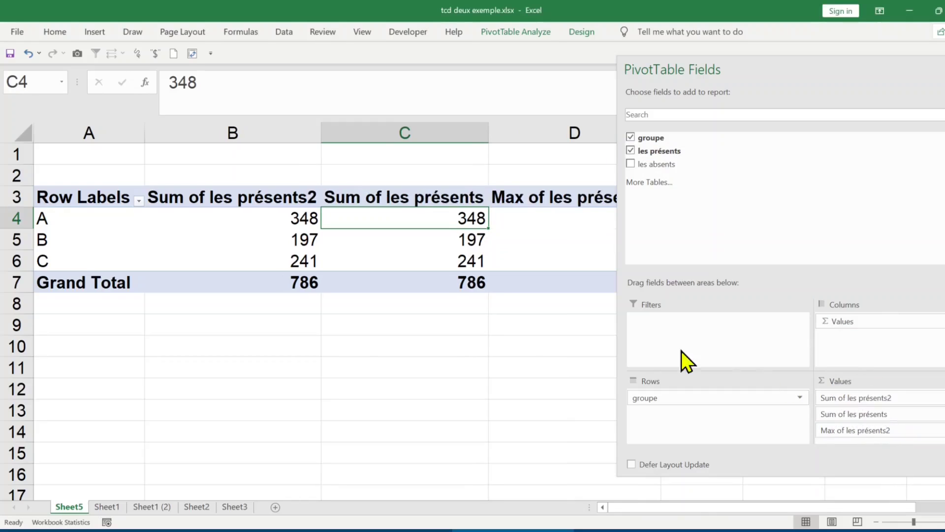
pyautogui.click(288, 223)
pyautogui.click(249, 199)
pyautogui.click(222, 219)
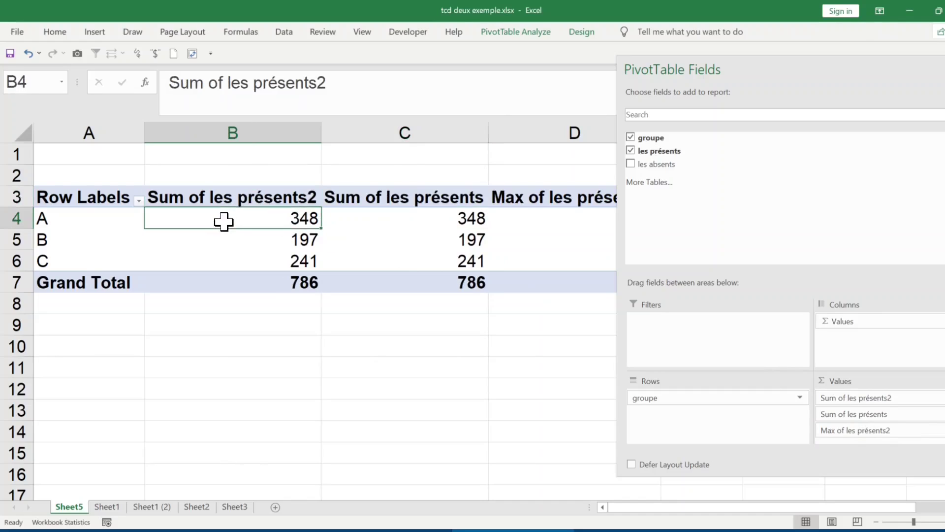
pyautogui.rightClick(213, 219)
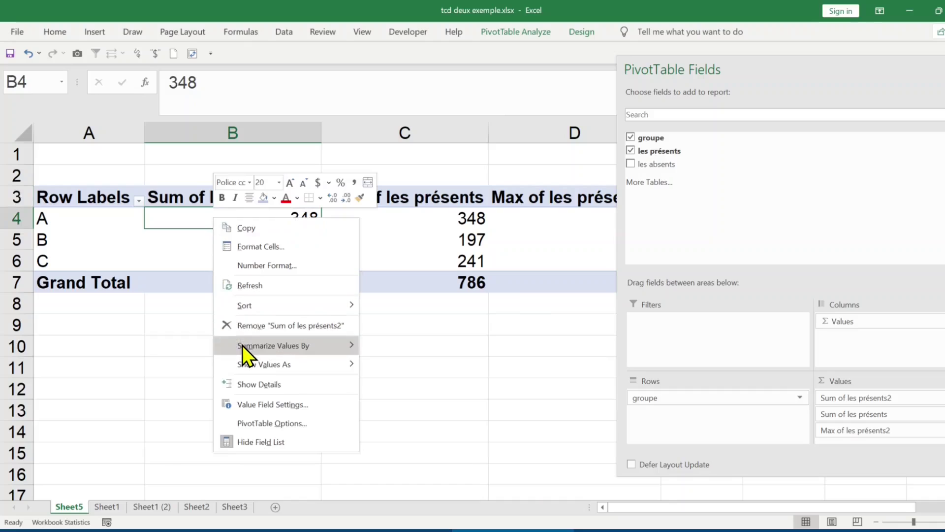
pyautogui.moveTo(242, 344)
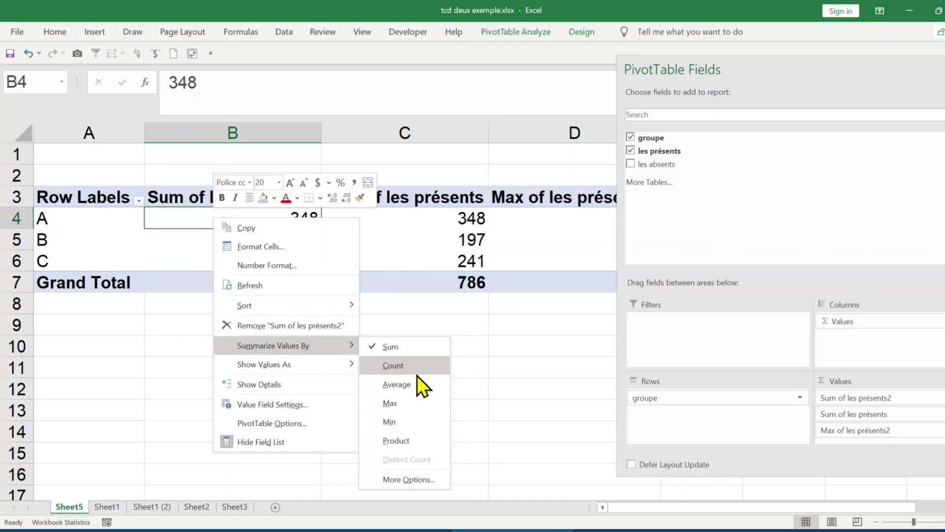
pyautogui.click(524, 329)
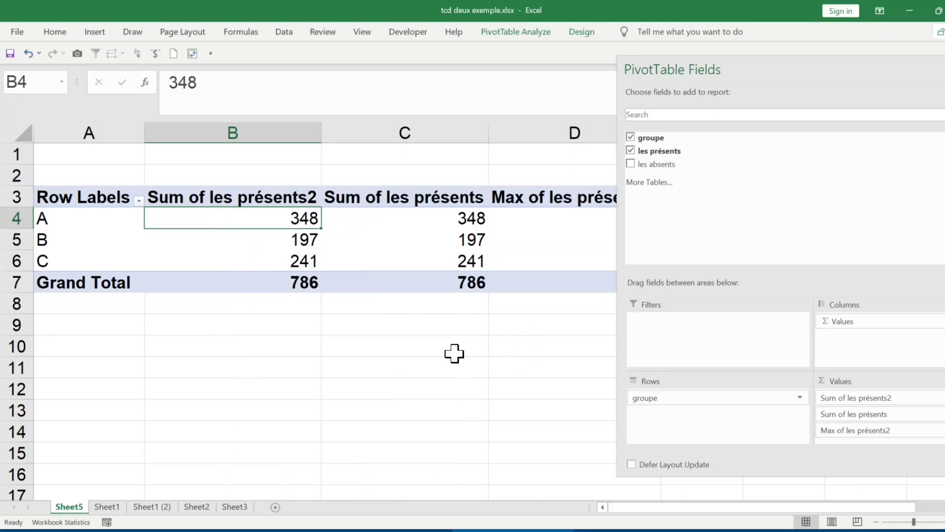
pyautogui.click(453, 351)
# - Summarize the first les présents value column, in column B, by Min
pyautogui.click(232, 194)
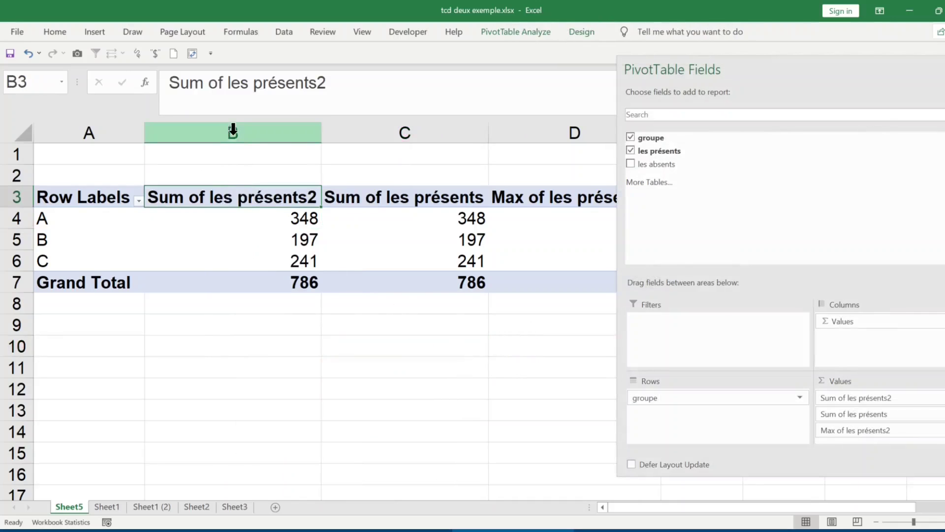
pyautogui.doubleClick(208, 199)
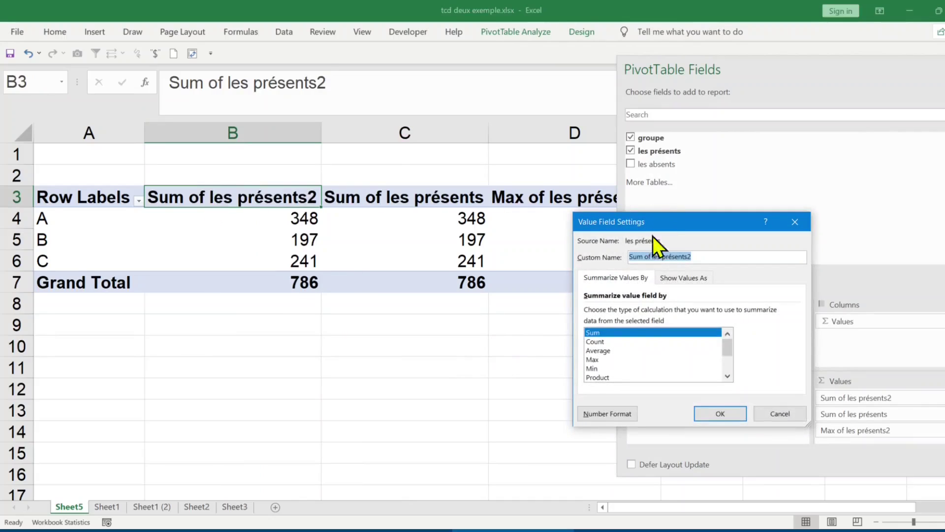
pyautogui.click(612, 350)
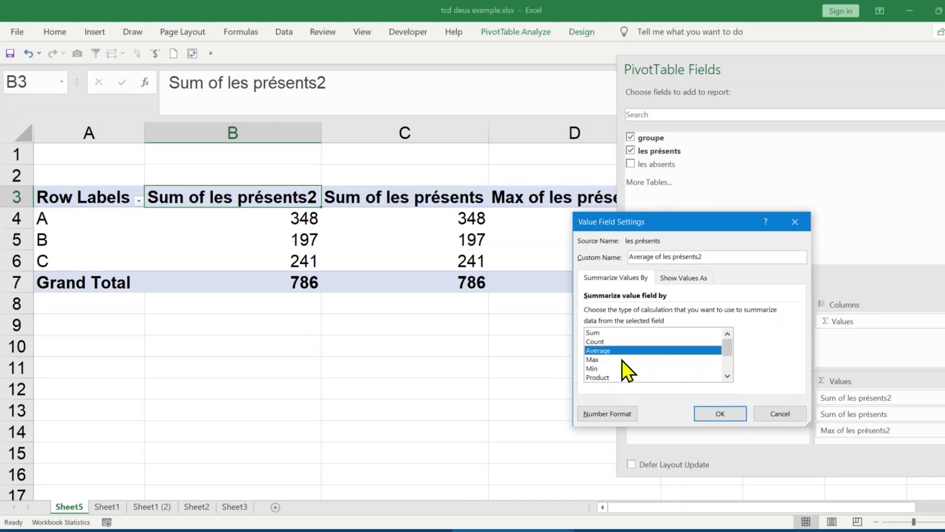
pyautogui.click(614, 368)
pyautogui.scroll(-1, 736, 353)
pyautogui.scroll(-1, 735, 356)
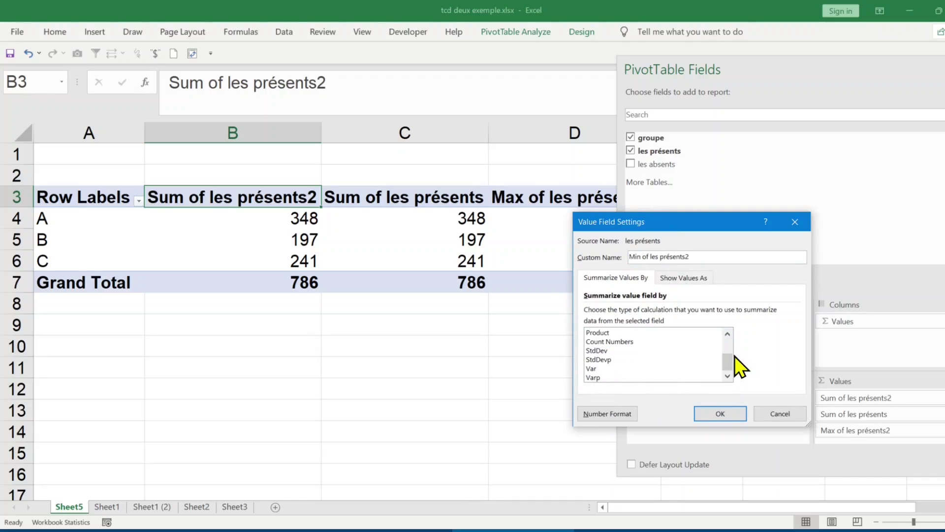
pyautogui.scroll(2, 735, 356)
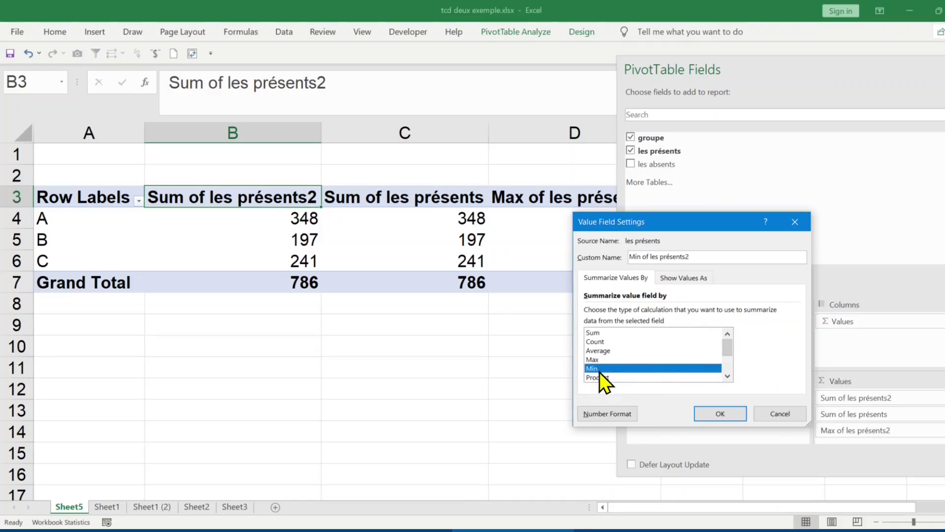
pyautogui.click(721, 414)
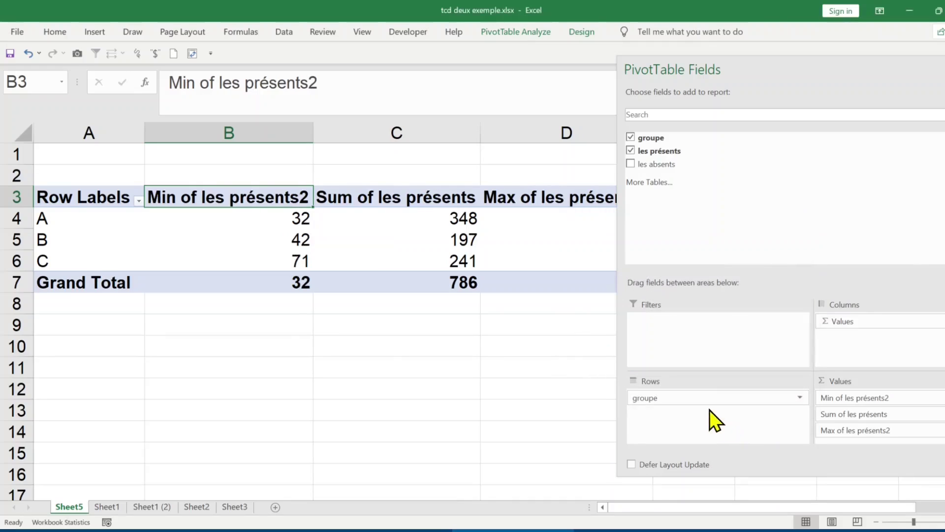
# - Rename the Min of les présents2 column header in B3 as Min presents
pyautogui.click(386, 367)
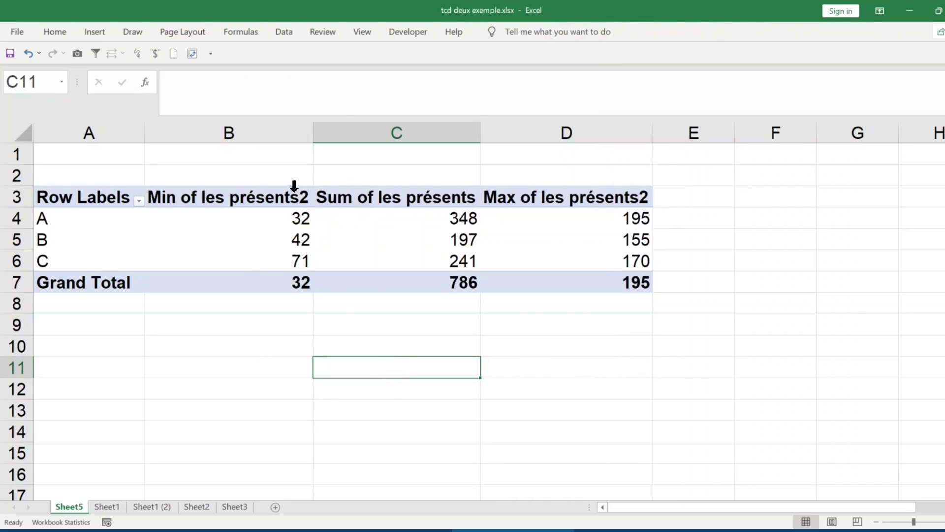
pyautogui.click(245, 197)
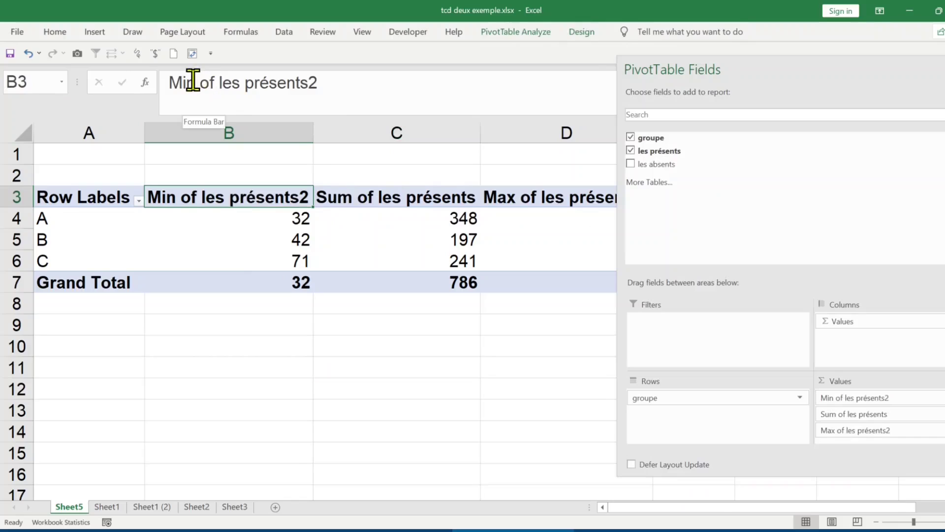
pyautogui.moveTo(193, 82); pyautogui.dragTo(394, 80)
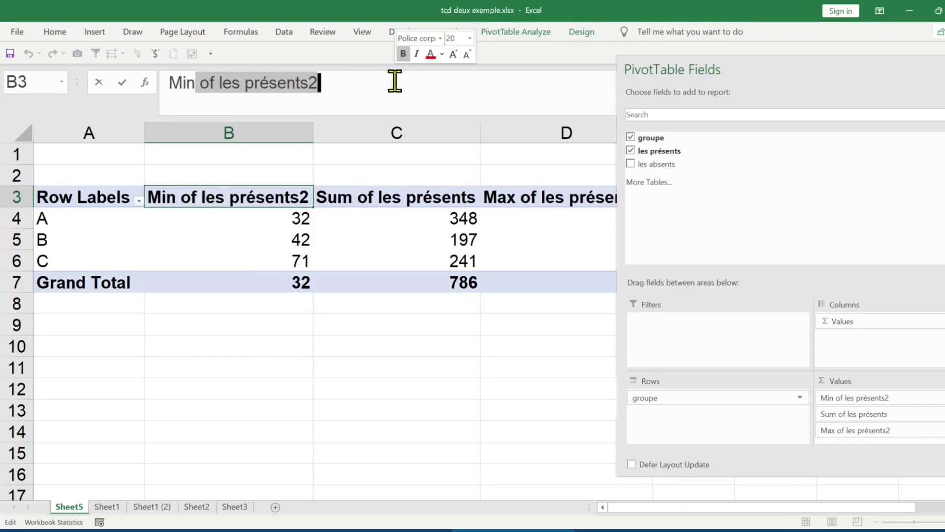
pyautogui.write('pres')
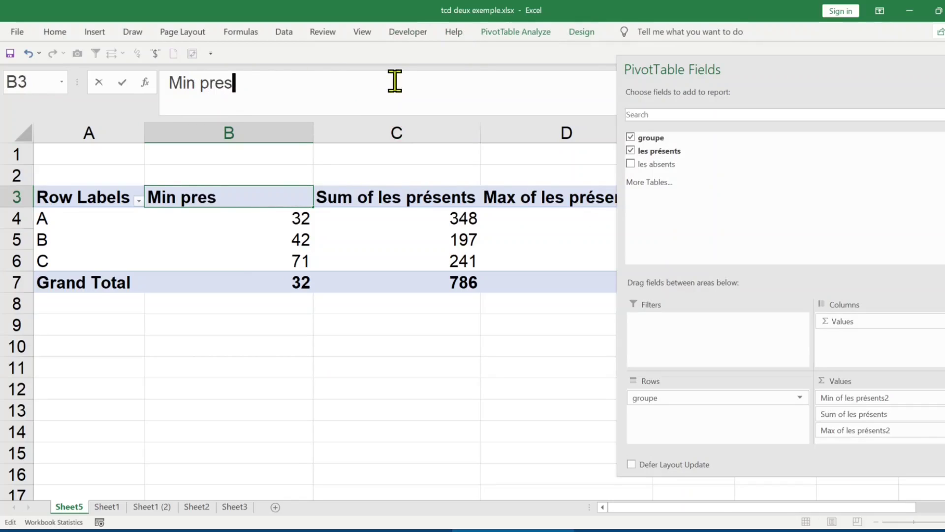
pyautogui.write('ents')
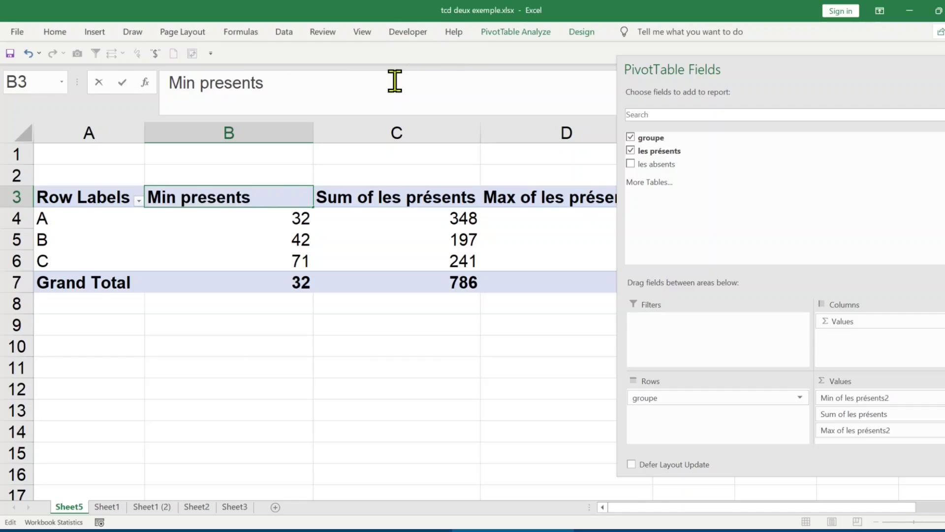
pyautogui.click(353, 388)
# - Shorten the Sum of les présents header in C3 to Sum présents
pyautogui.click(386, 199)
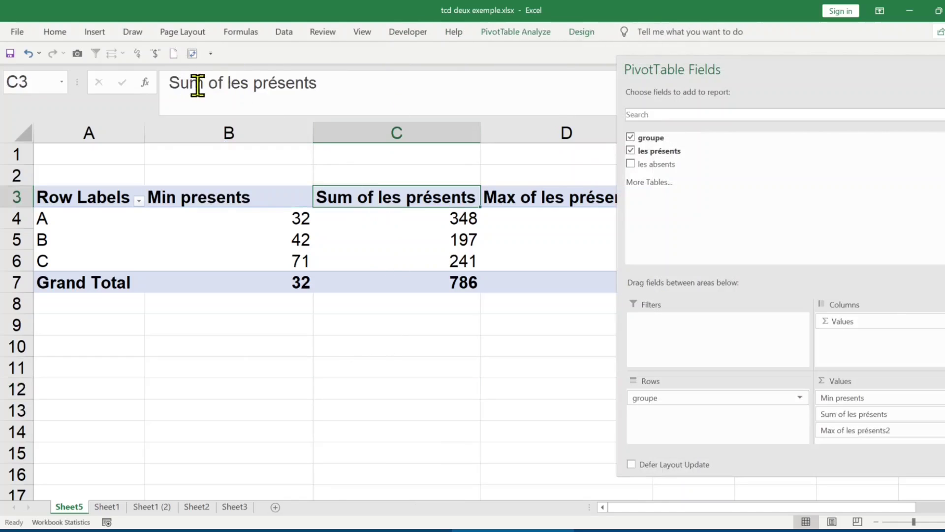
pyautogui.click(209, 82)
pyautogui.press('Delete')
pyautogui.press('Delete')
pyautogui.press('Delete')
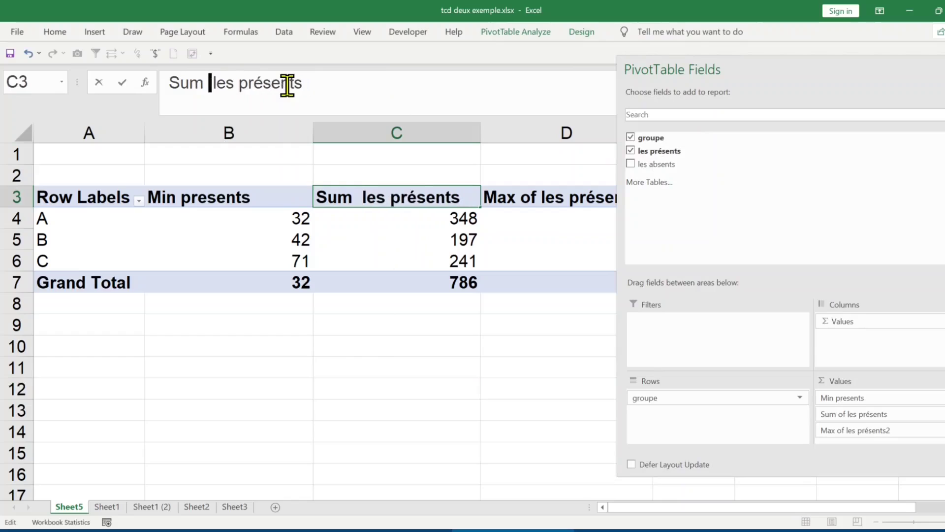
pyautogui.press('Delete')
pyautogui.press('Delete')
pyautogui.press('Delete')
pyautogui.press('Delete')
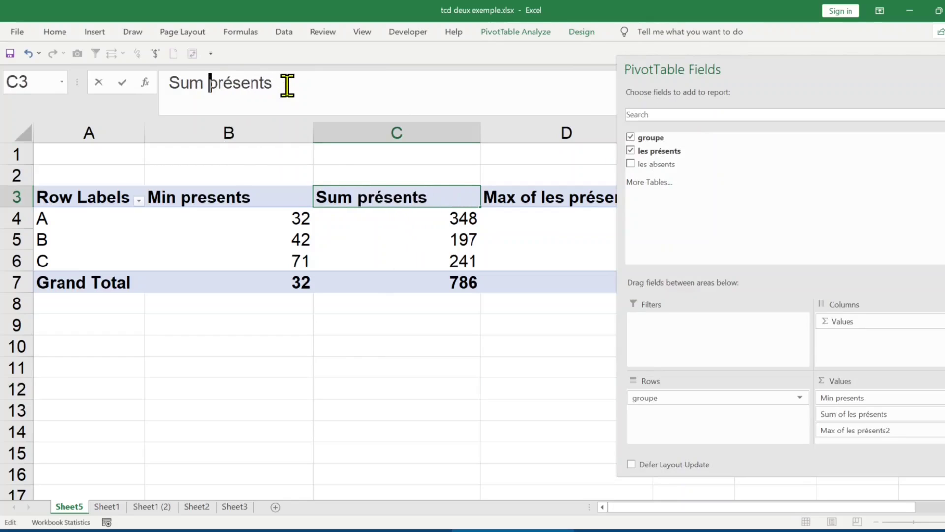
pyautogui.press('Return')
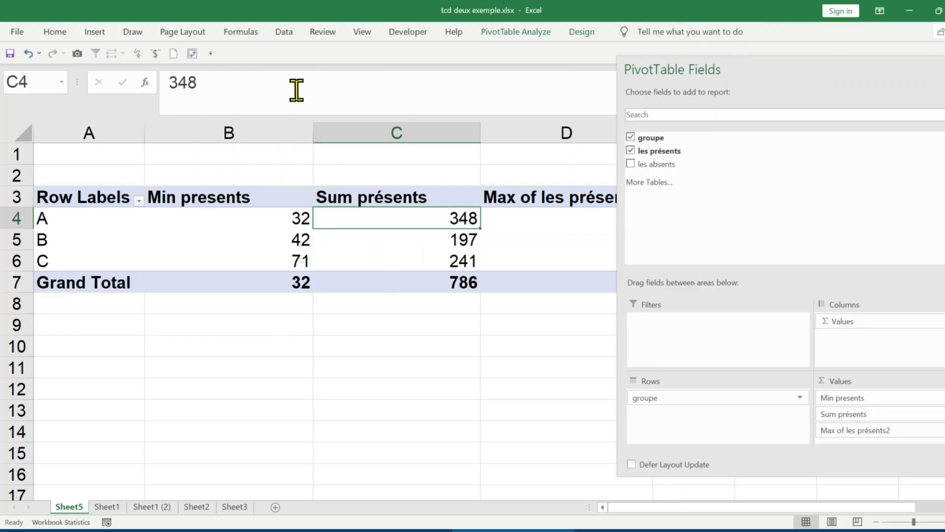
# - Shorten the Max of les présents2 header in D3 to Max présents
pyautogui.click(515, 198)
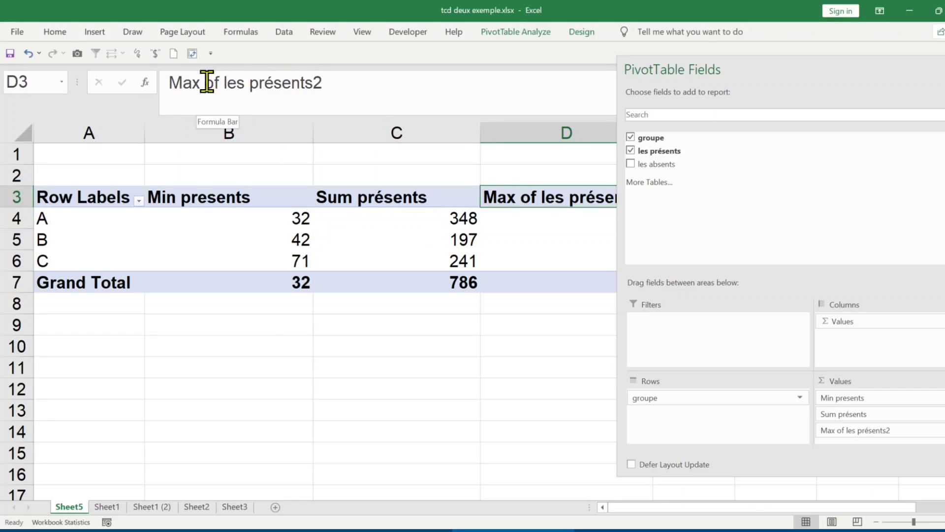
pyautogui.click(204, 82)
pyautogui.press('Delete')
pyautogui.press('Delete')
pyautogui.press('Delete')
pyautogui.press('Delete')
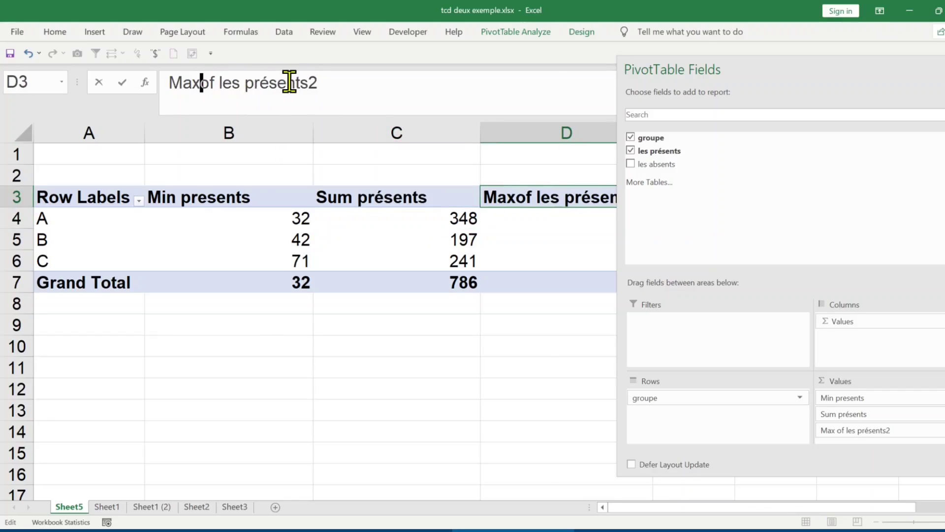
pyautogui.press('Delete')
pyautogui.press('Delete')
pyautogui.press('Delete')
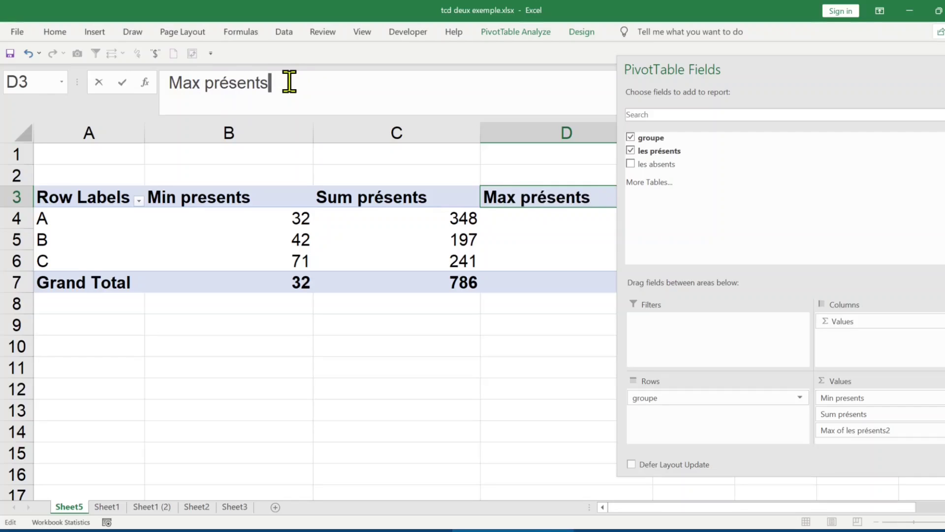
pyautogui.press('Return')
pyautogui.click(266, 308)
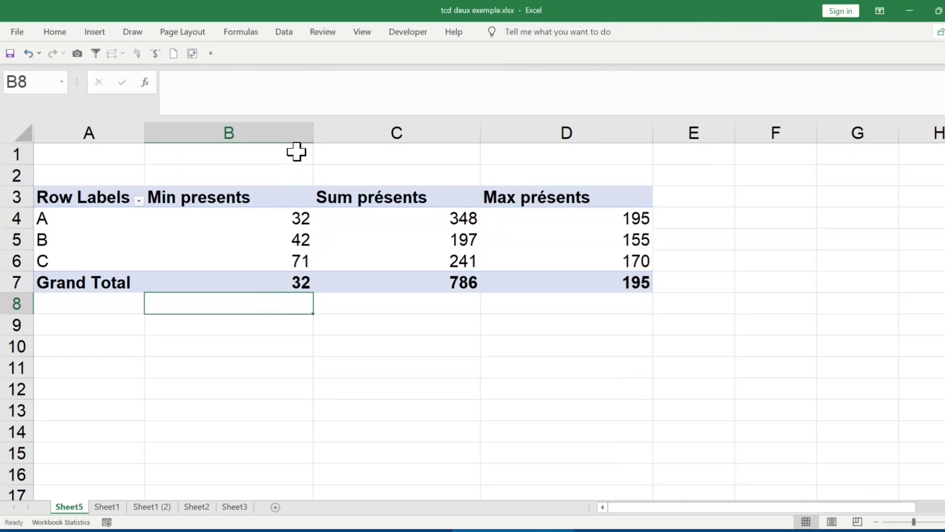
# - Autofit the widths of columns B, C and D to their contents
pyautogui.doubleClick(312, 127)
pyautogui.moveTo(365, 126); pyautogui.dragTo(468, 130)
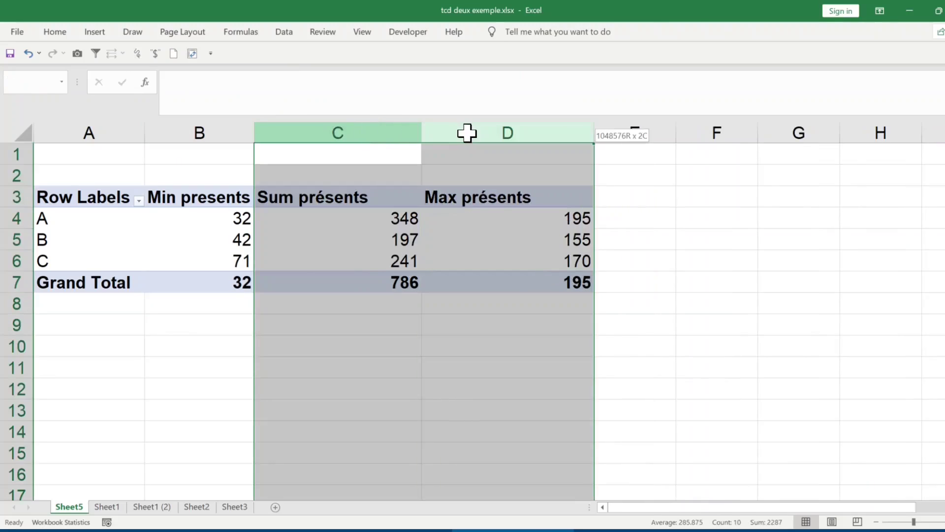
pyautogui.doubleClick(421, 130)
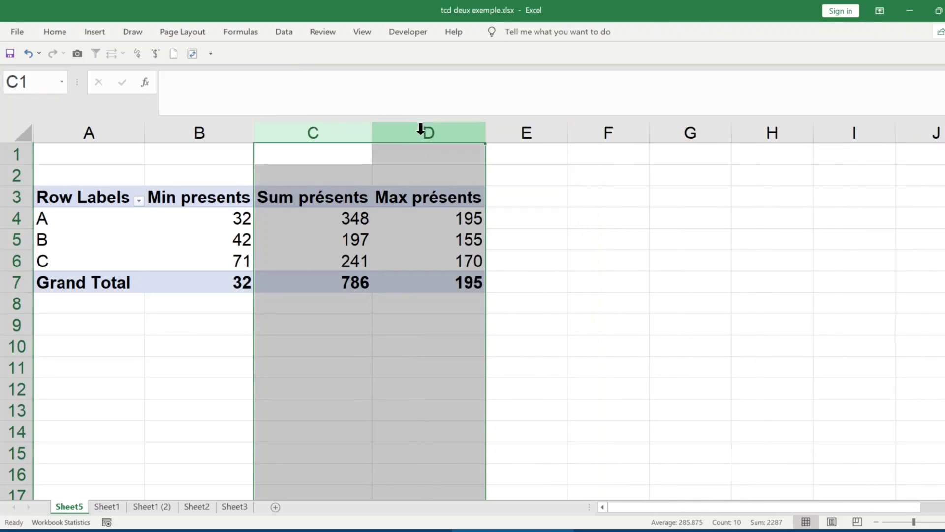
# - Move the Max présents column ahead of Sum présents in the PivotTable, directly after Min presents
pyautogui.click(193, 223)
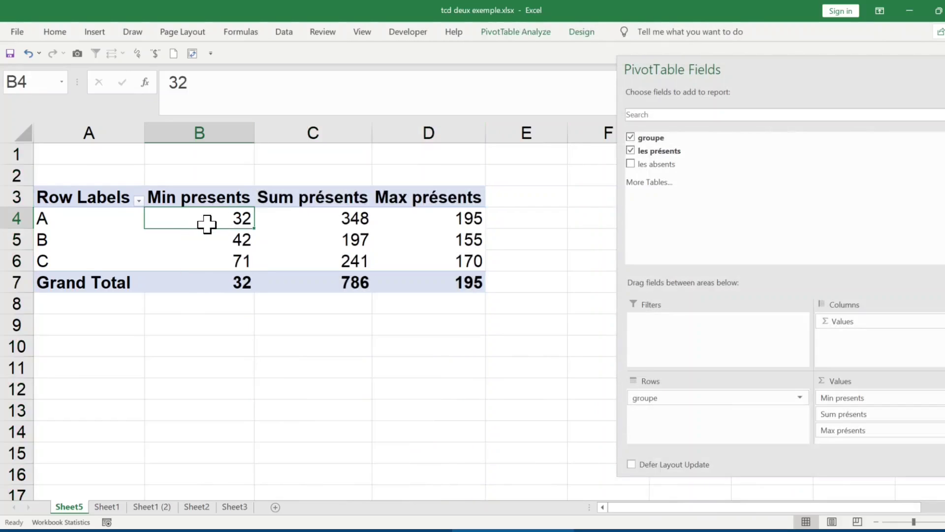
pyautogui.moveTo(356, 218)
pyautogui.click(305, 218)
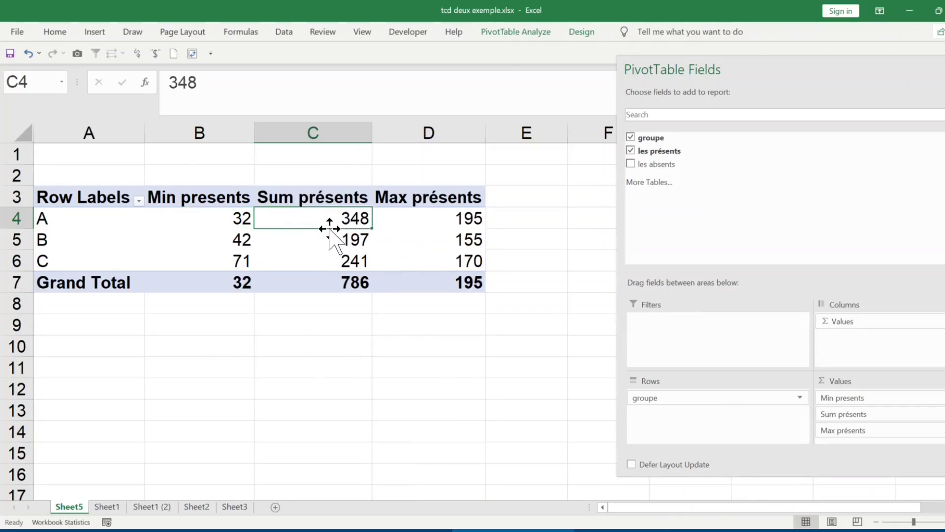
pyautogui.click(431, 200)
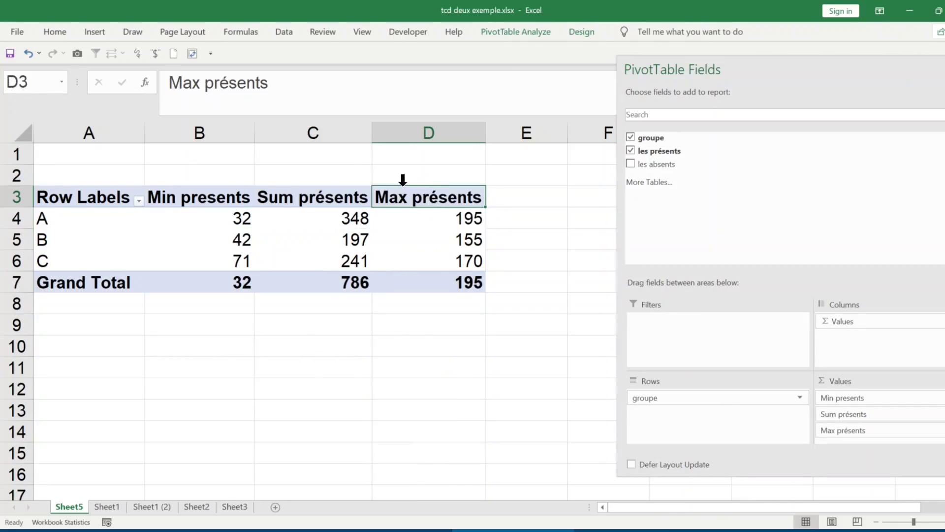
pyautogui.moveTo(403, 185); pyautogui.dragTo(290, 205)
pyautogui.moveTo(373, 199); pyautogui.dragTo(264, 202)
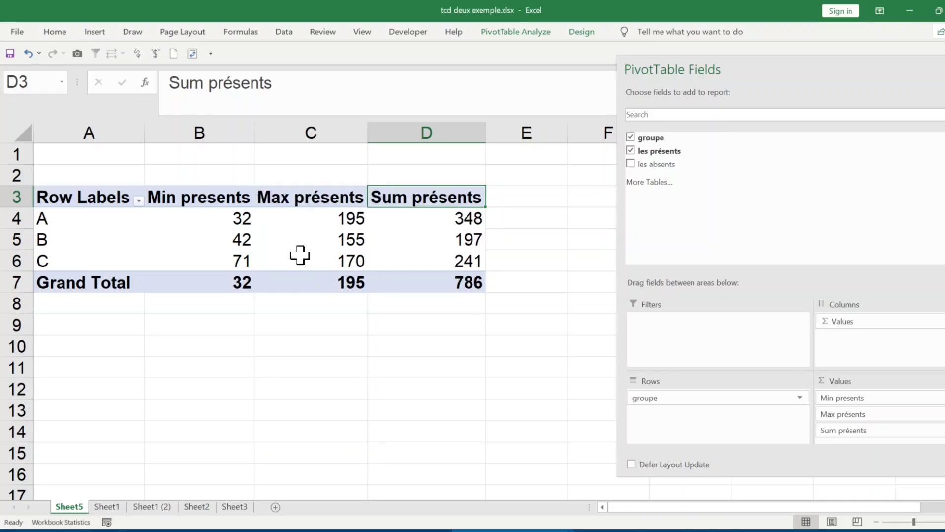
# - Review the Min, Max and Sum présents columns and their figures for groups A, B and C
pyautogui.click(178, 192)
pyautogui.click(309, 201)
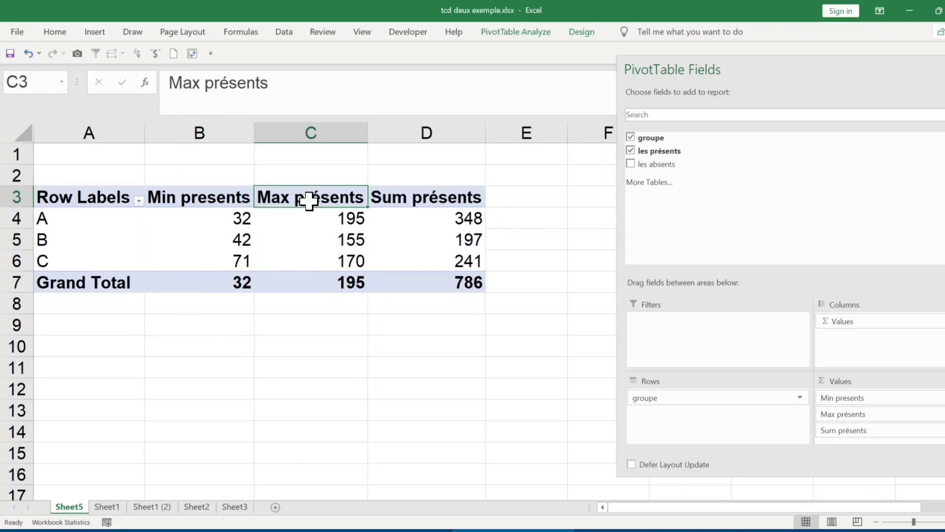
pyautogui.click(432, 194)
pyautogui.click(390, 348)
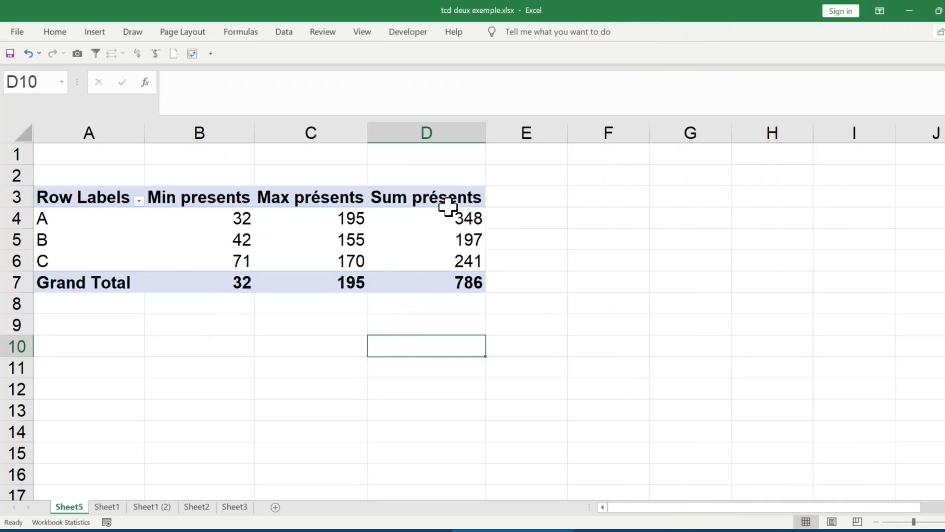
pyautogui.click(432, 214)
pyautogui.click(63, 221)
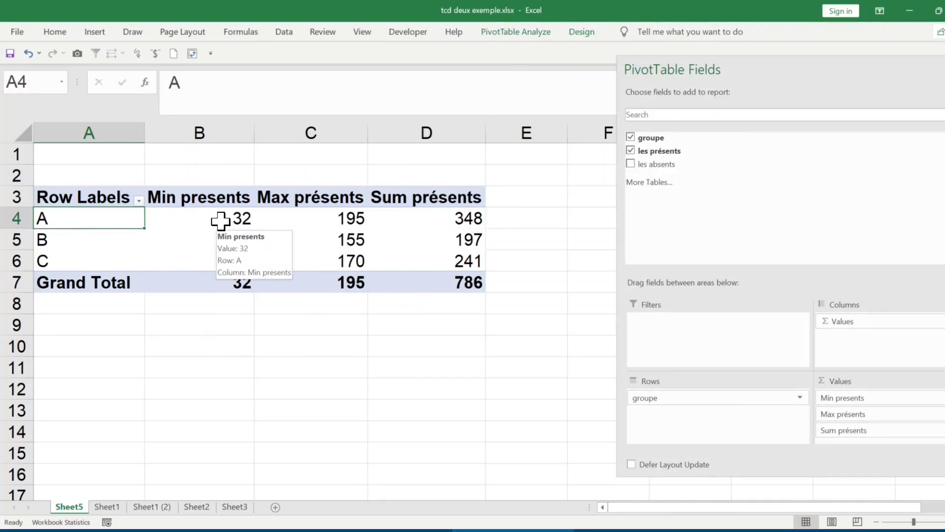
pyautogui.click(220, 221)
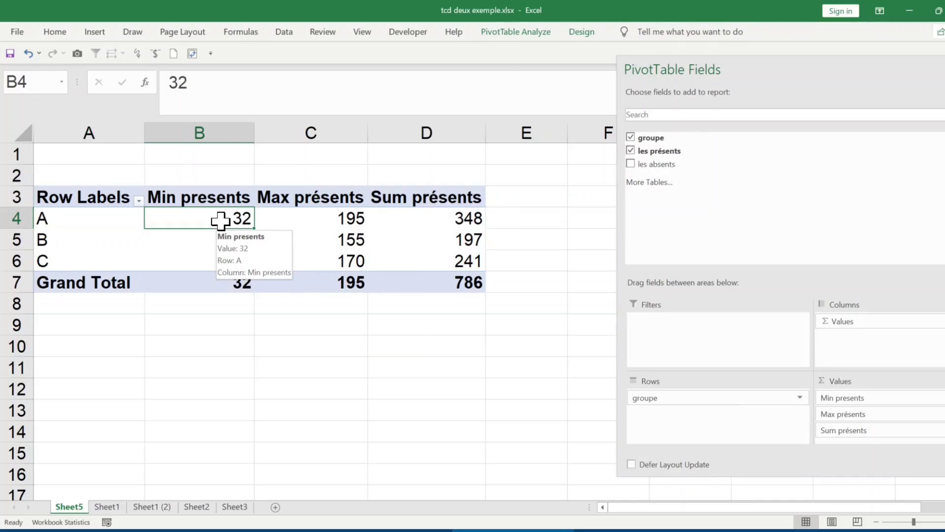
pyautogui.click(313, 219)
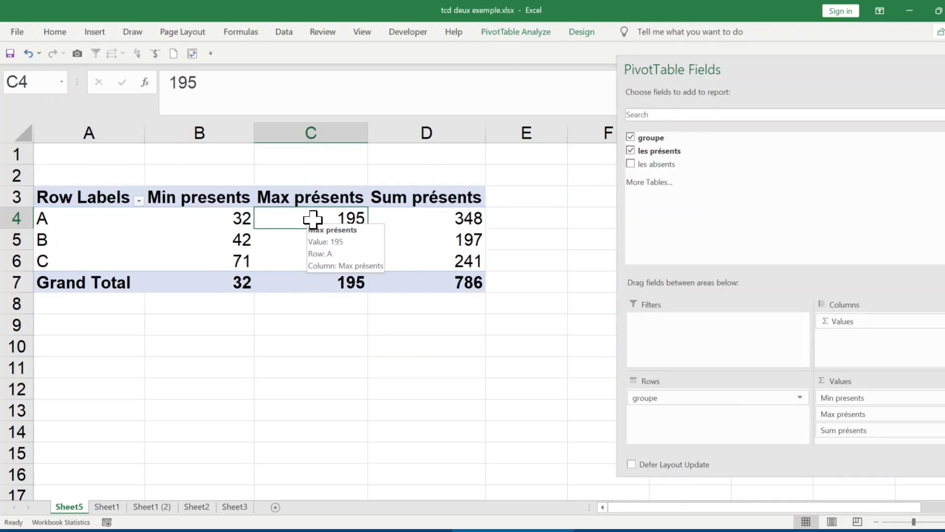
pyautogui.click(66, 219)
pyautogui.click(42, 240)
pyautogui.click(46, 262)
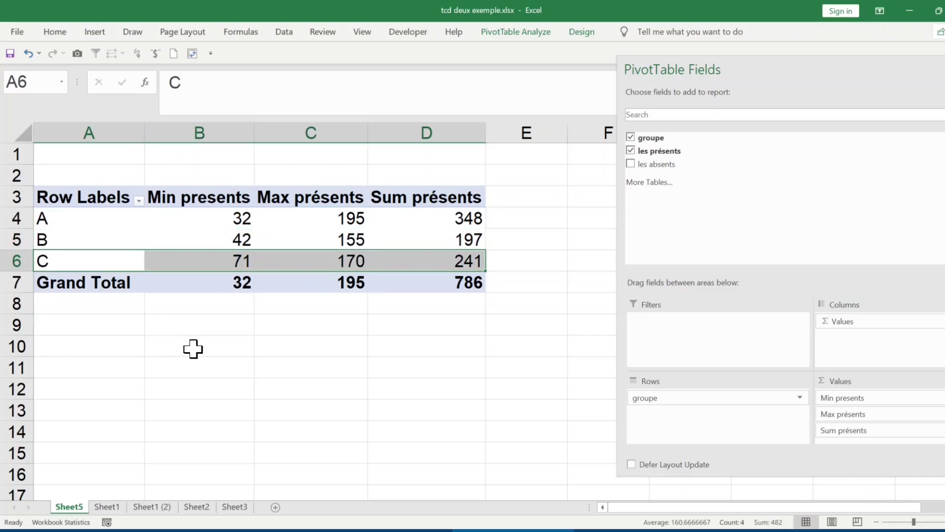
pyautogui.click(215, 344)
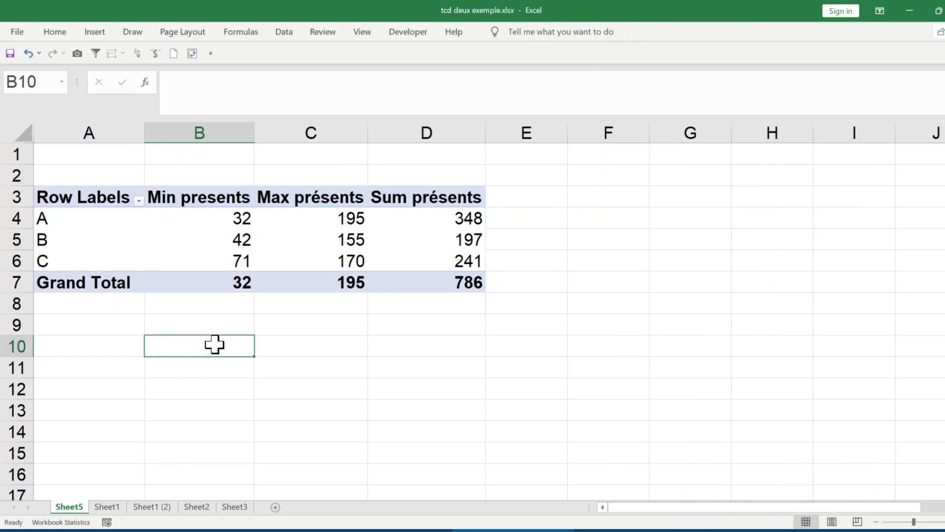
# - Add les absents to the PivotTable values as the first value field, ahead of Min presents
pyautogui.click(242, 248)
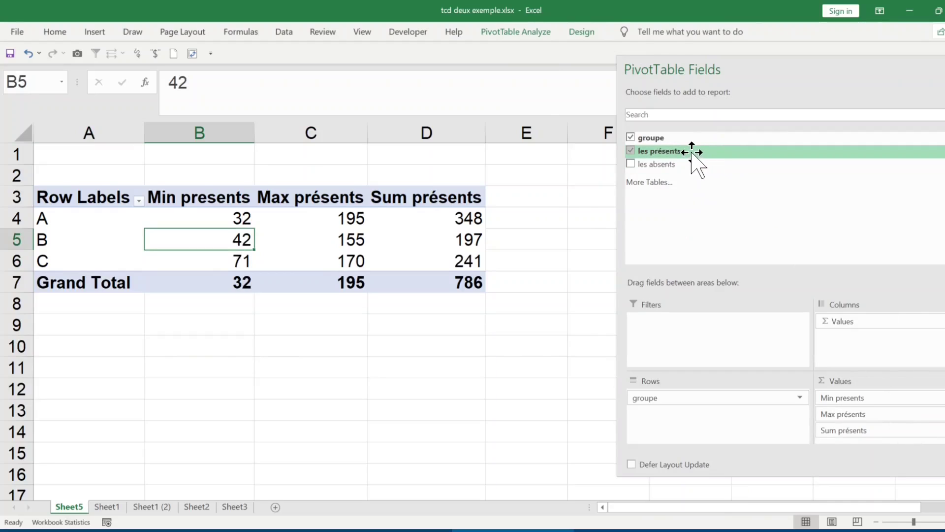
pyautogui.moveTo(679, 165)
pyautogui.mouseDown()
pyautogui.moveTo(713, 267)
pyautogui.moveTo(862, 389)
pyautogui.moveTo(878, 412)
pyautogui.moveTo(862, 394)
pyautogui.mouseUp()
pyautogui.click(359, 375)
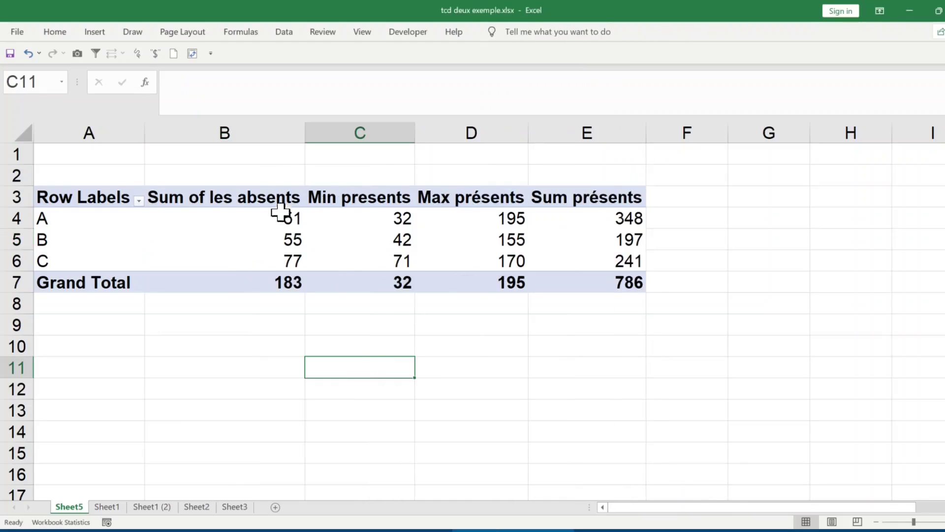
# - Summarize the les absents value field by Max and give it the custom name Max absents
pyautogui.click(227, 197)
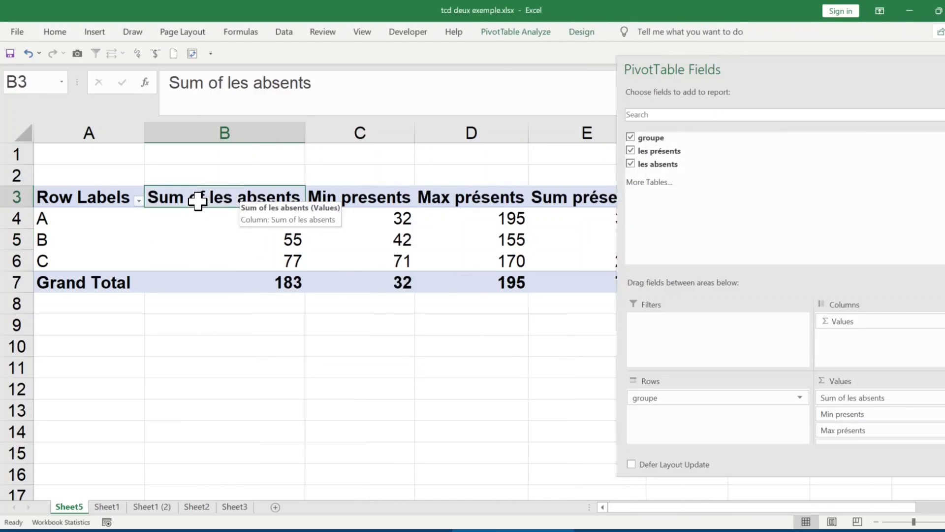
pyautogui.doubleClick(198, 200)
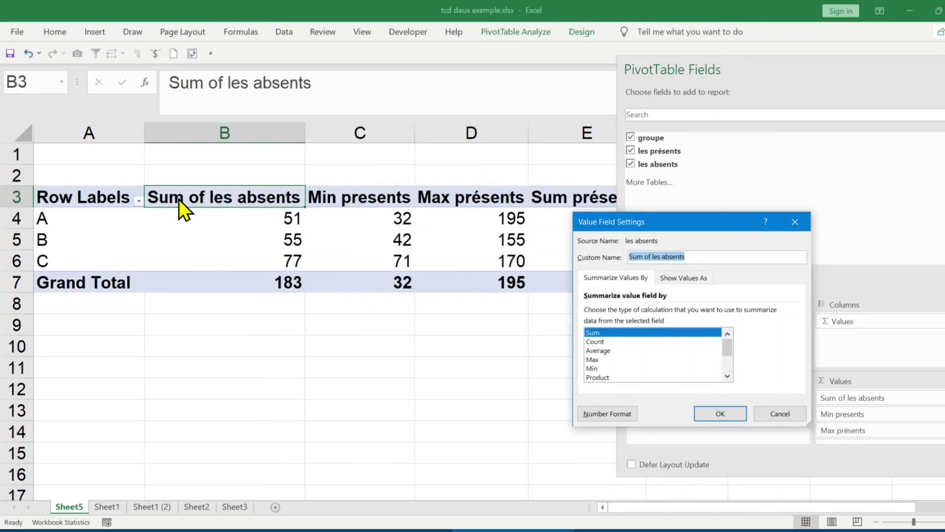
pyautogui.click(598, 360)
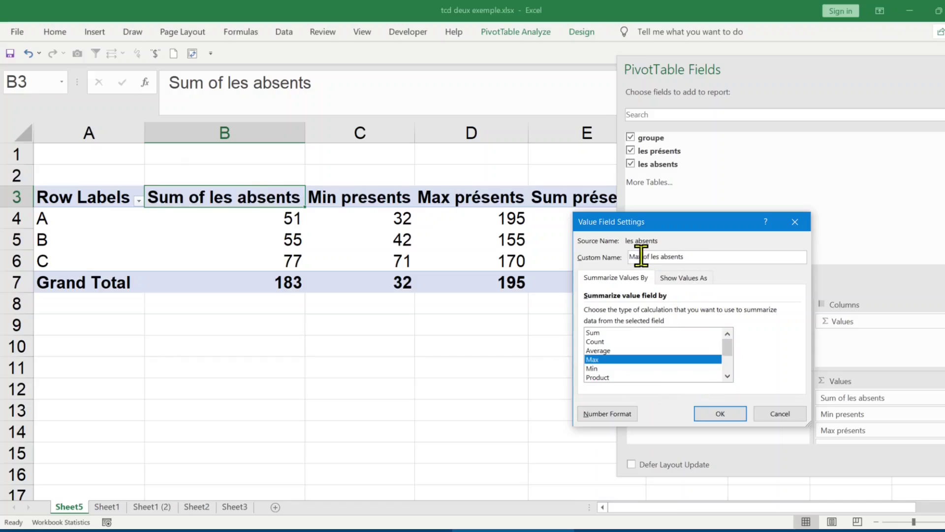
pyautogui.moveTo(643, 256); pyautogui.dragTo(647, 257)
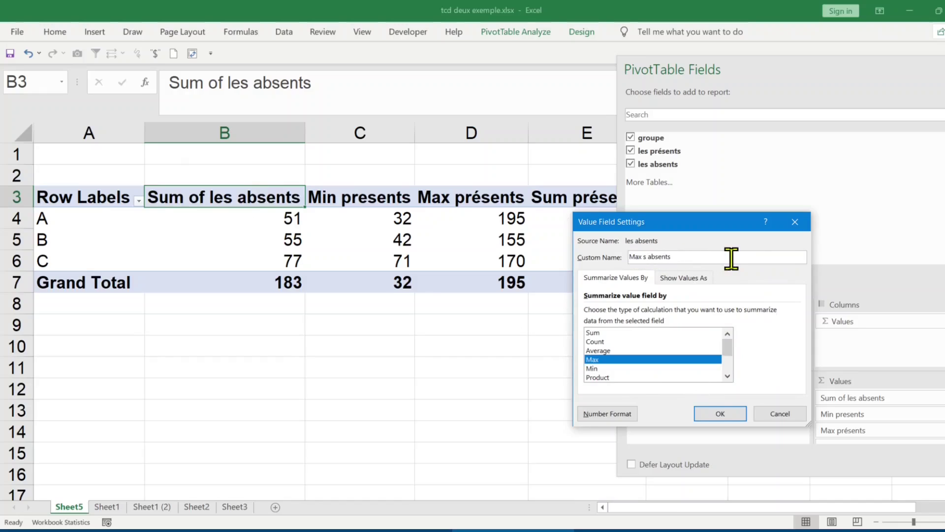
pyautogui.press('BackSpace')
pyautogui.click(717, 414)
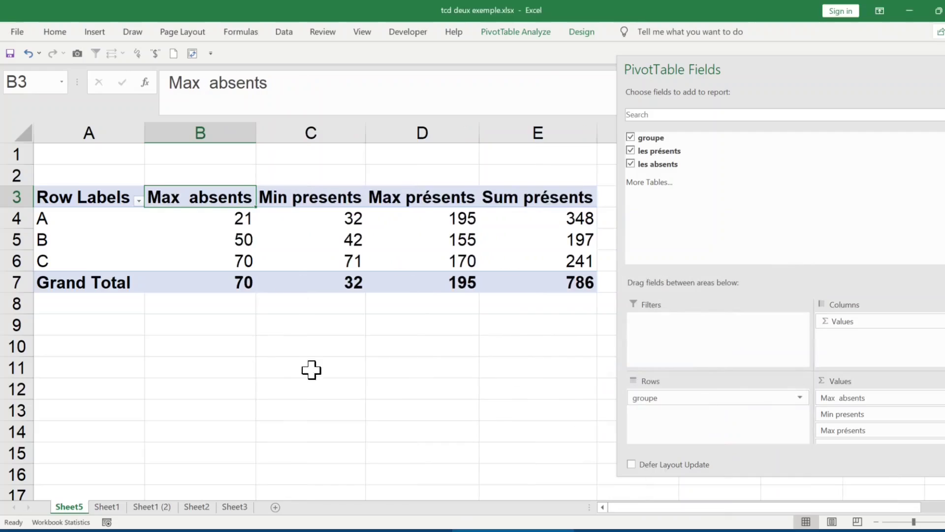
pyautogui.click(289, 375)
# - Add les absents to the values a second time ahead of Max absents and select its header in B3
pyautogui.click(196, 200)
pyautogui.moveTo(685, 165); pyautogui.dragTo(865, 387)
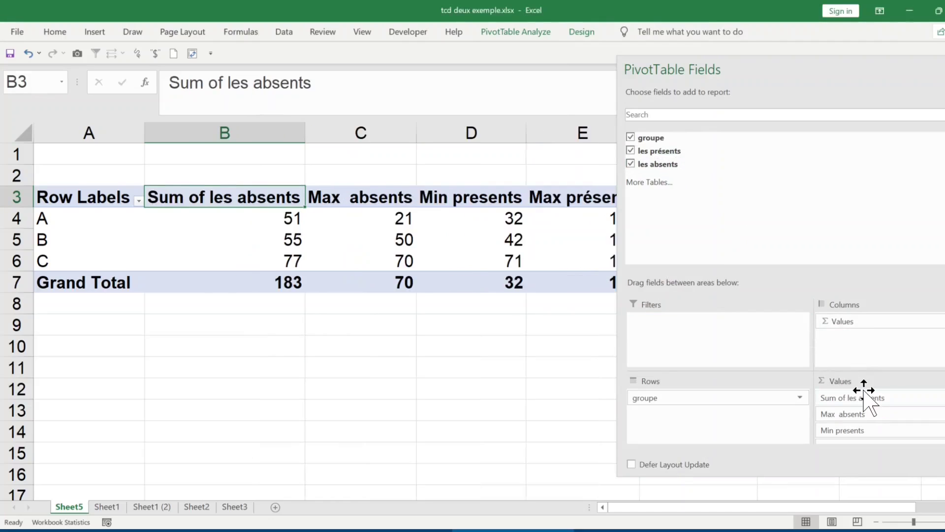
pyautogui.click(236, 255)
pyautogui.click(202, 189)
pyautogui.click(182, 195)
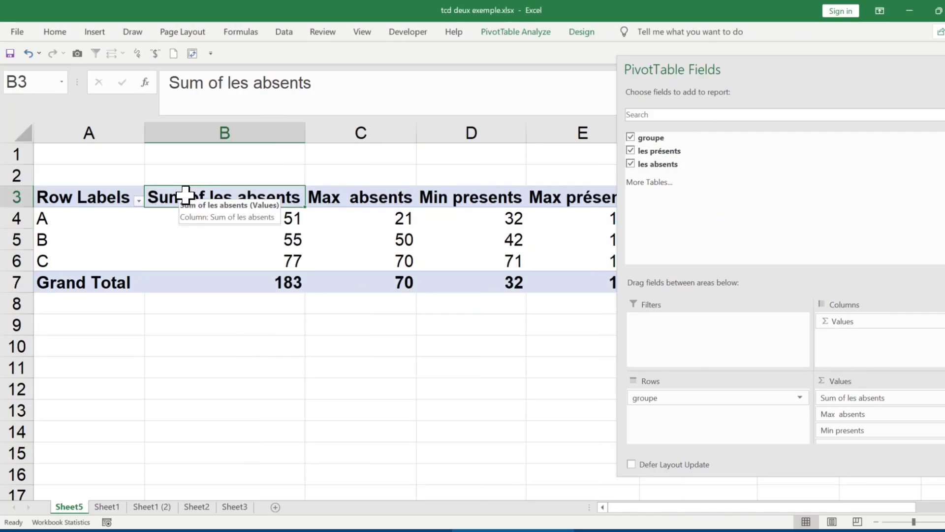
# - Summarize the les absents value field in column B by Min and give it the custom name Min absents
pyautogui.doubleClick(186, 196)
pyautogui.click(605, 368)
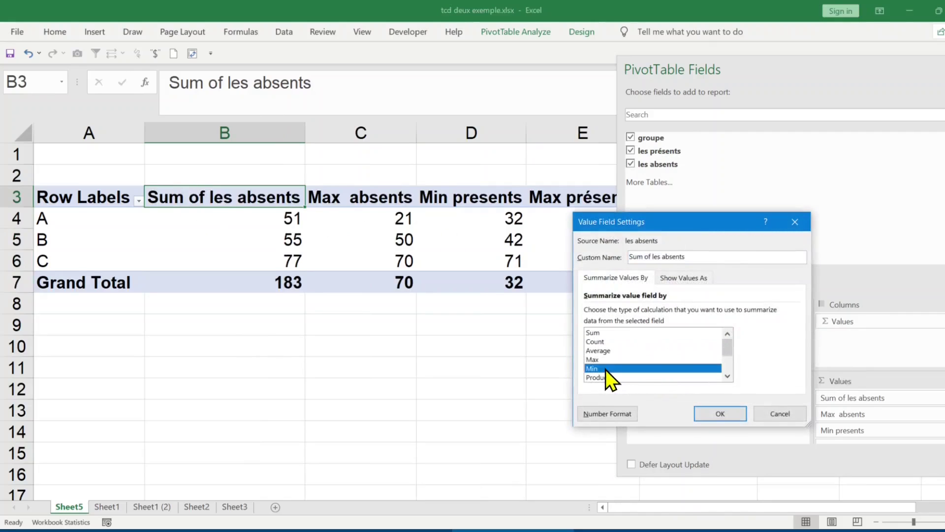
pyautogui.moveTo(642, 257); pyautogui.dragTo(647, 257)
pyautogui.press('Return')
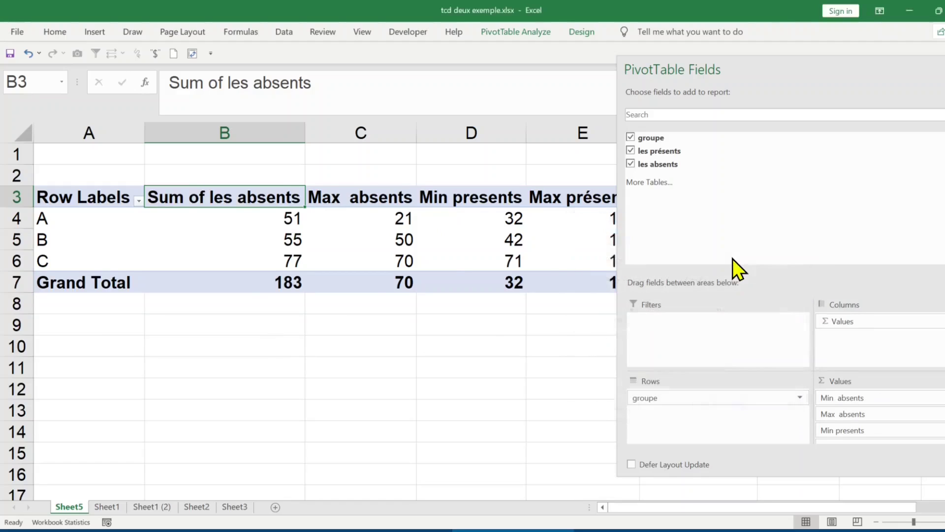
pyautogui.click(338, 362)
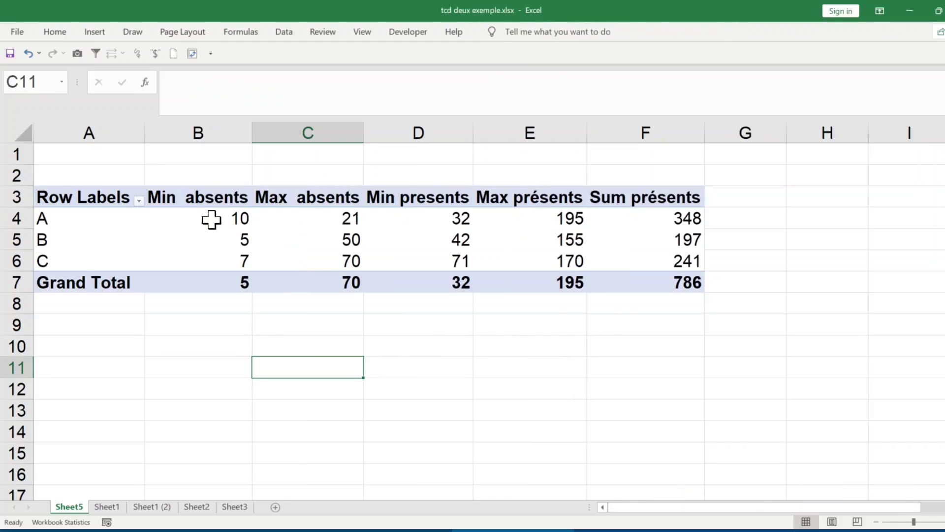
# - Add les absents to the PivotTable values a third time, ahead of Min absents
pyautogui.click(196, 196)
pyautogui.click(294, 198)
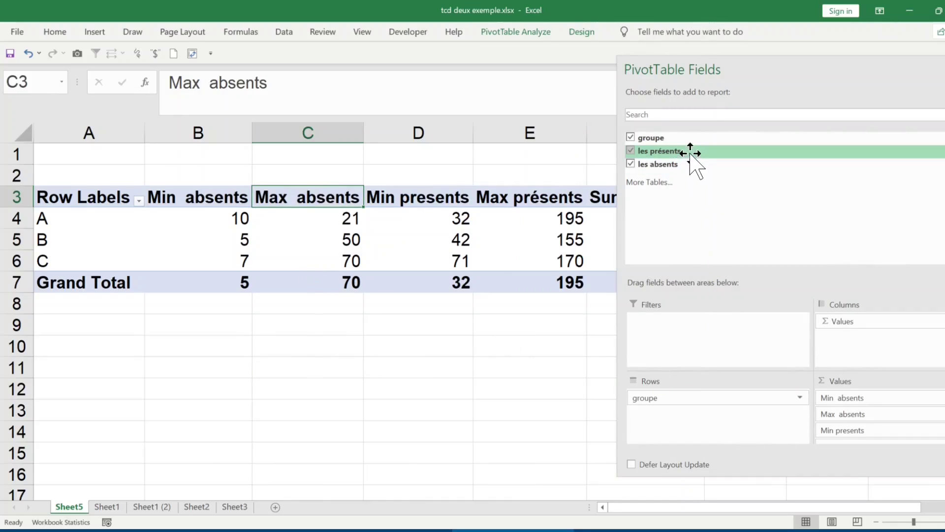
pyautogui.moveTo(699, 164); pyautogui.dragTo(880, 397)
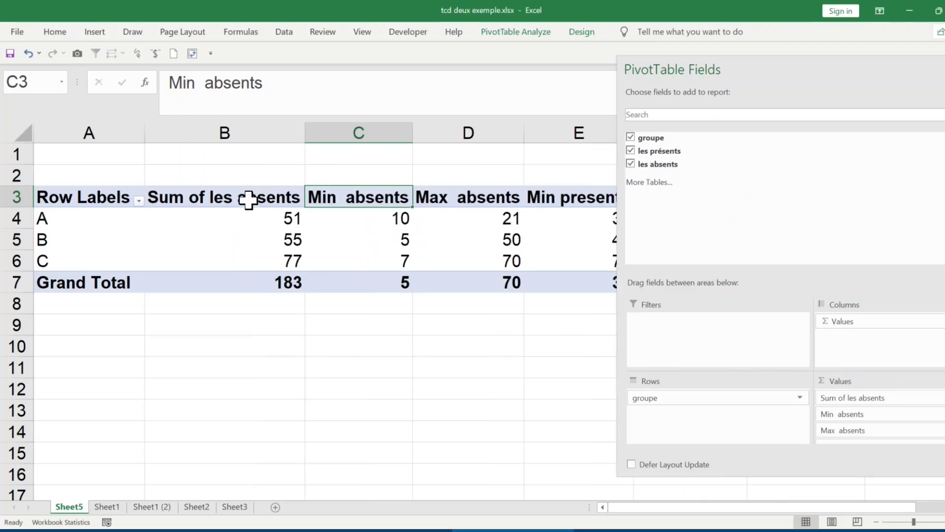
# - Rename the new les absents value header in B3 as Sum absents
pyautogui.click(219, 199)
pyautogui.click(209, 82)
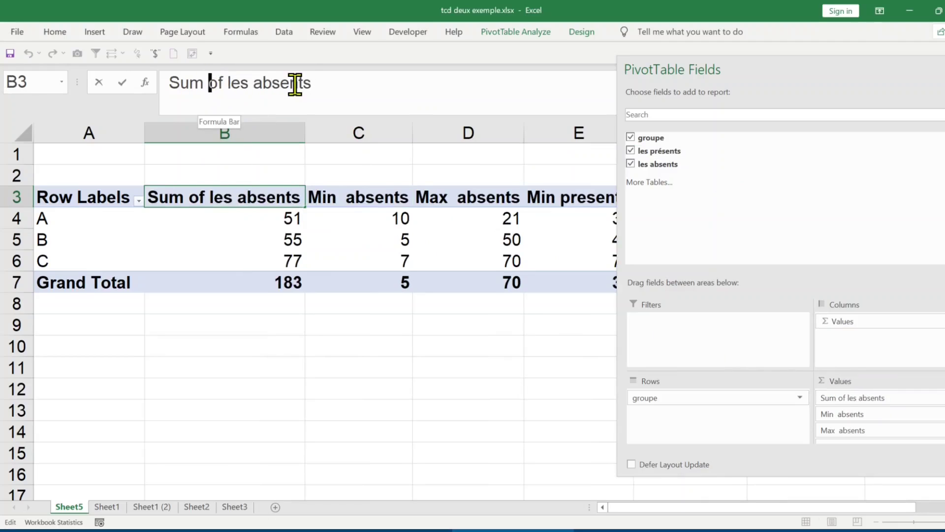
pyautogui.press('Delete')
pyautogui.press('Delete')
pyautogui.press('Delete')
pyautogui.press('Delete')
pyautogui.press('Delete')
pyautogui.press('Delete')
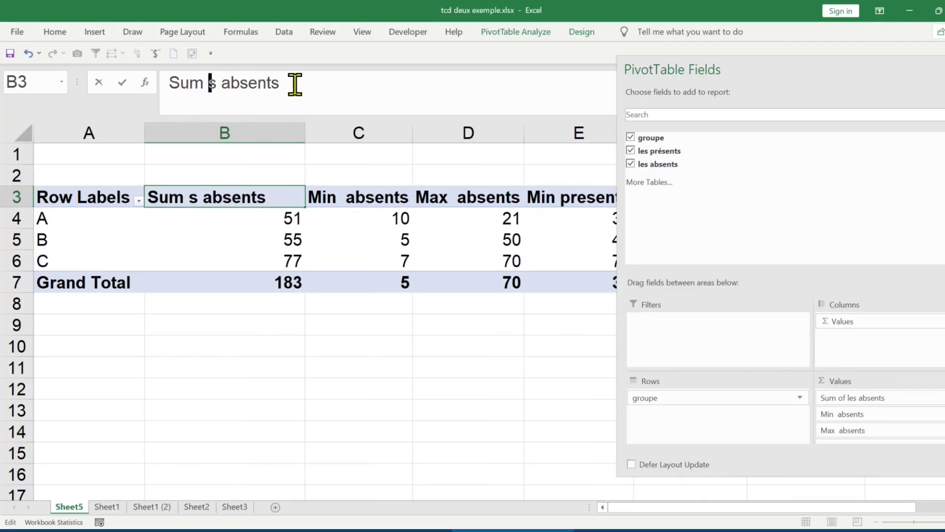
pyautogui.press('Delete')
pyautogui.click(317, 379)
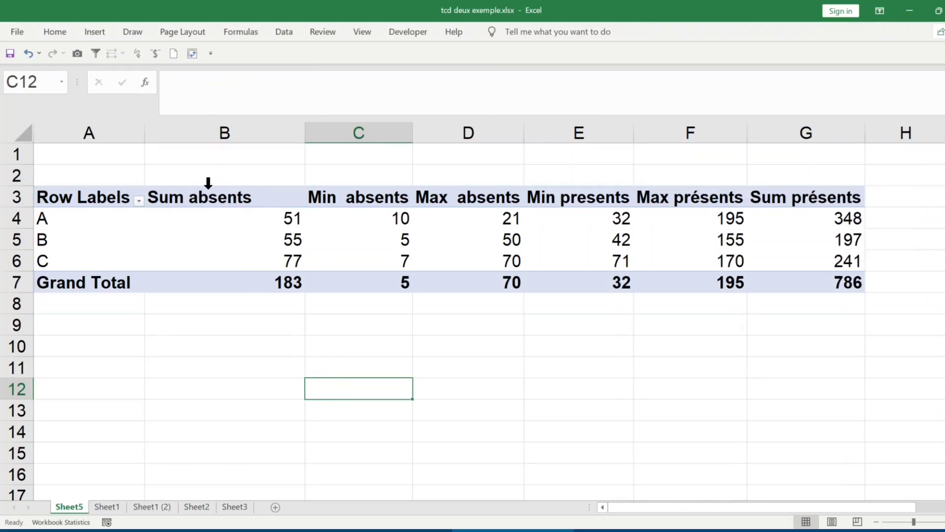
# - Move the PivotTable field list over the sheet and close it to uncover the whole table
pyautogui.click(189, 183)
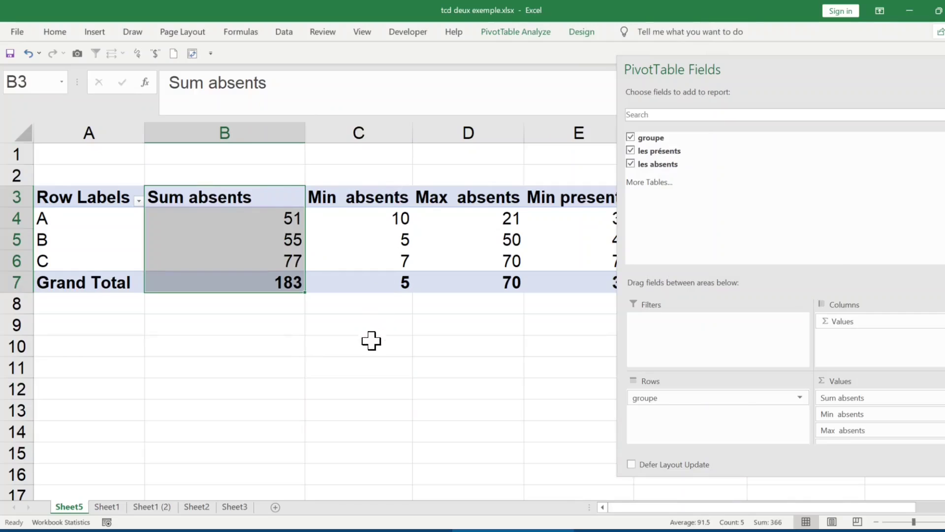
pyautogui.click(371, 344)
pyautogui.click(582, 238)
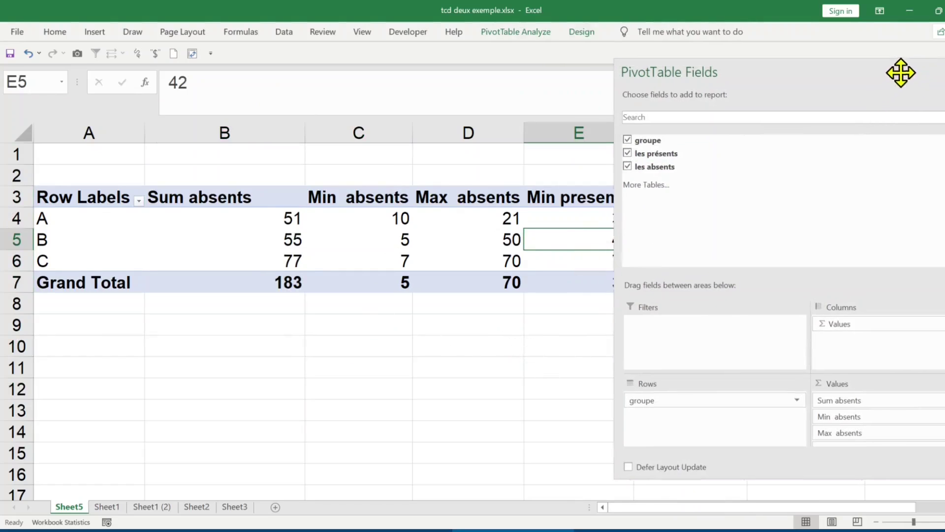
pyautogui.moveTo(903, 69); pyautogui.dragTo(644, 154)
pyautogui.click(735, 156)
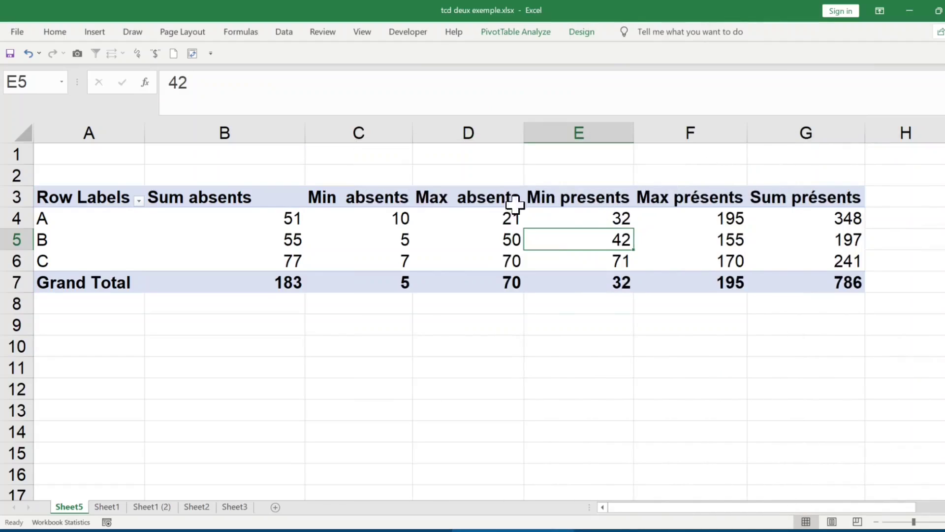
# - Review the absents columns, the présents columns and the rows for groups A, B, C and Grand Total
pyautogui.click(225, 186)
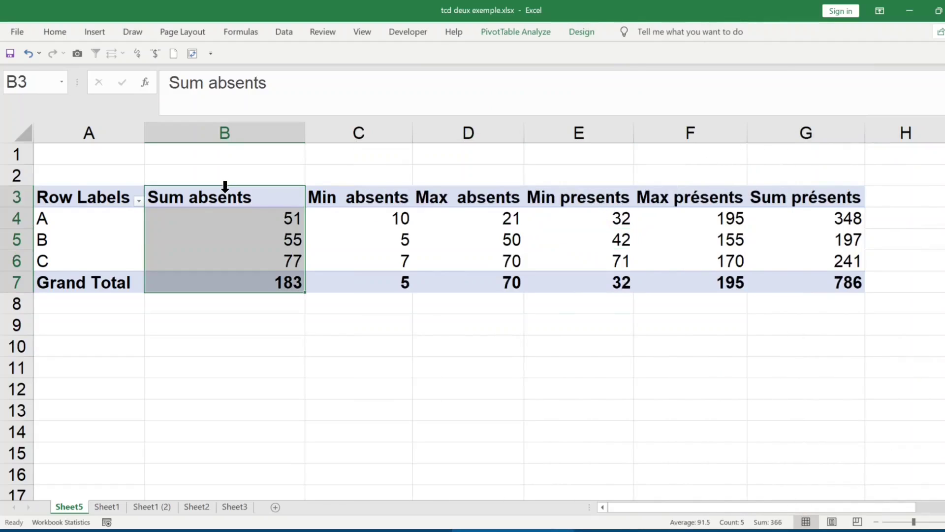
pyautogui.click(365, 186)
pyautogui.moveTo(231, 195); pyautogui.dragTo(468, 288)
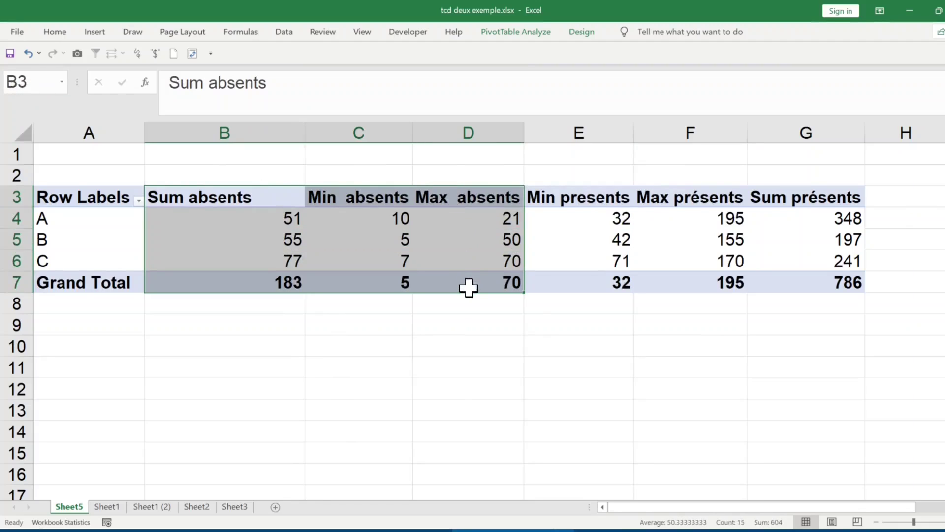
pyautogui.click(585, 193)
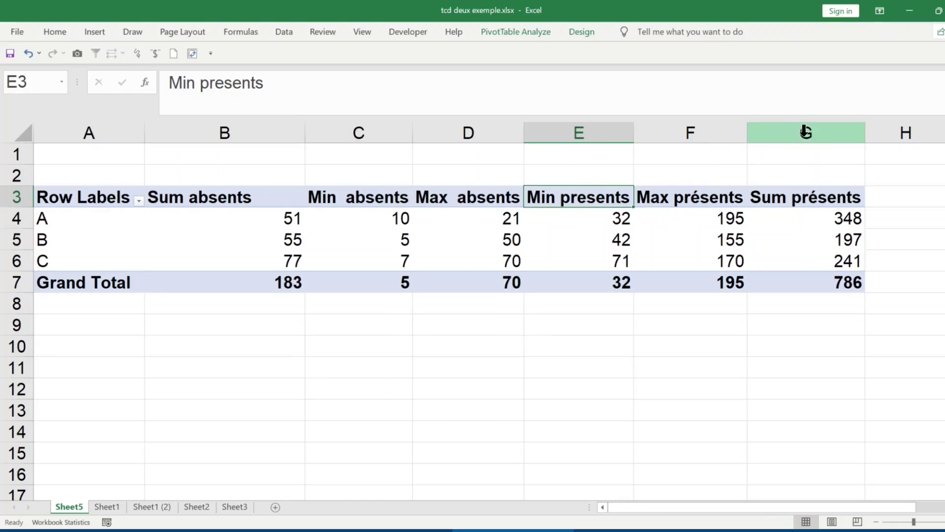
pyautogui.moveTo(807, 197); pyautogui.dragTo(593, 278)
pyautogui.click(282, 265)
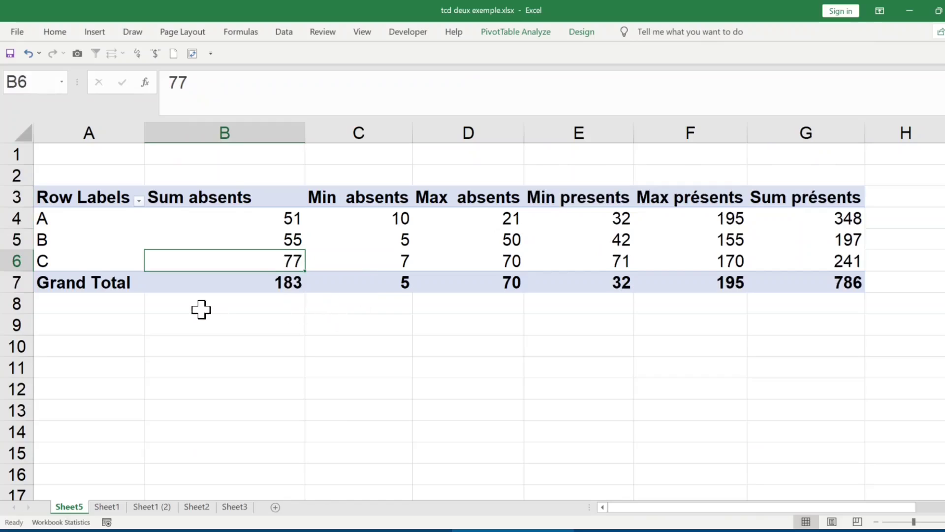
pyautogui.click(64, 218)
pyautogui.click(60, 249)
pyautogui.click(51, 273)
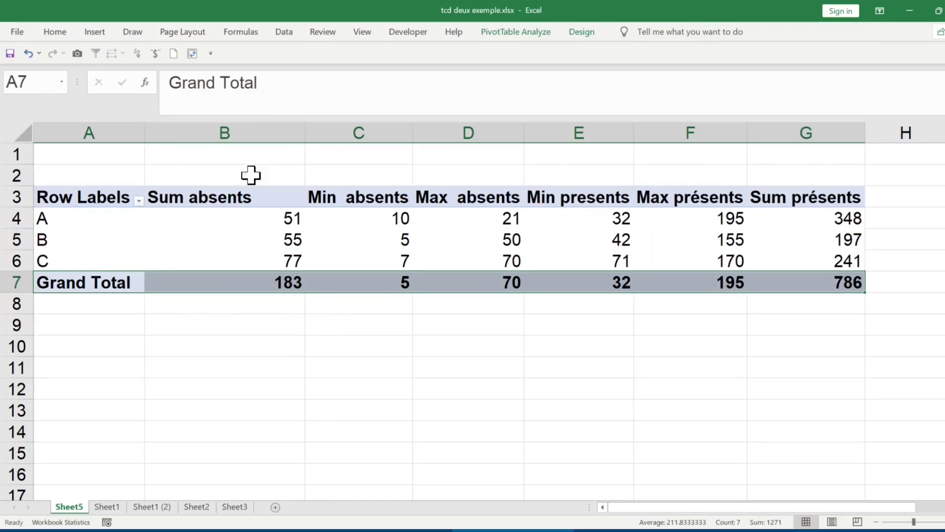
pyautogui.click(266, 235)
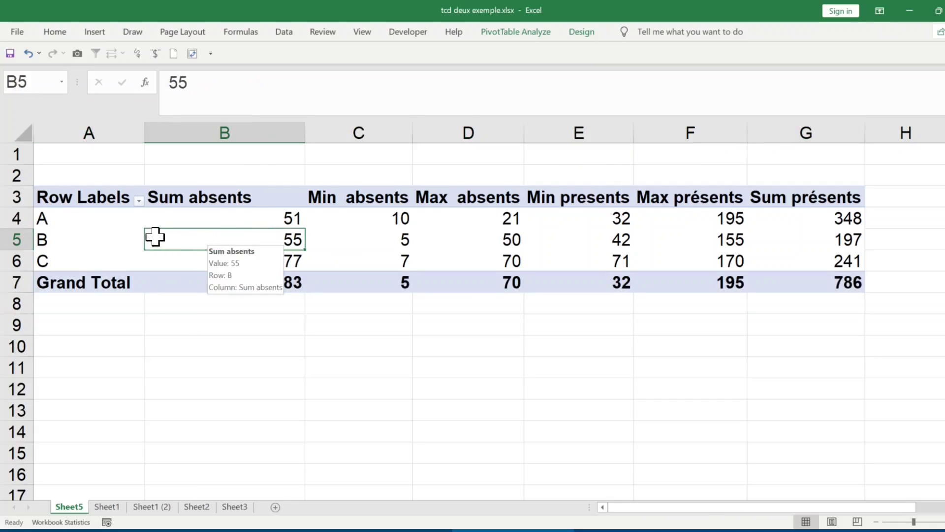
# - Show the PivotTable field list again and reposition it so that all its areas are visible
pyautogui.rightClick(199, 236)
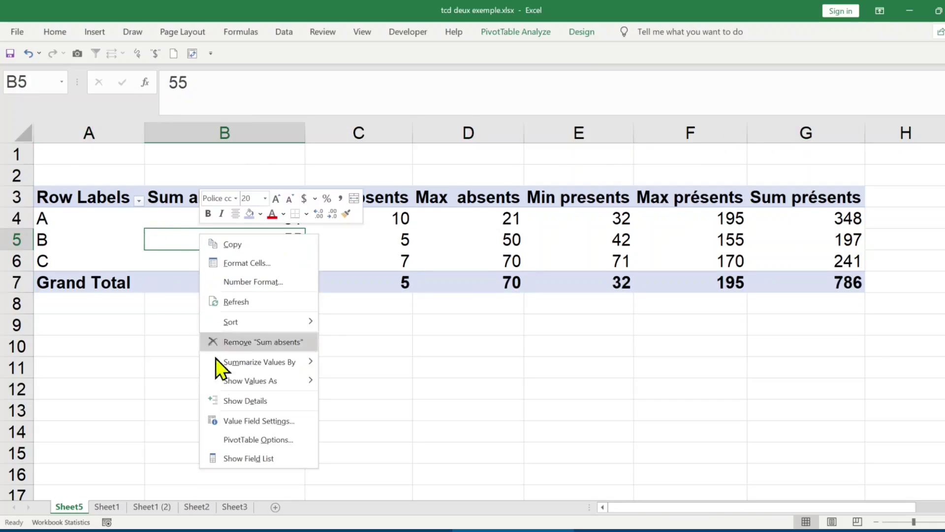
pyautogui.click(276, 464)
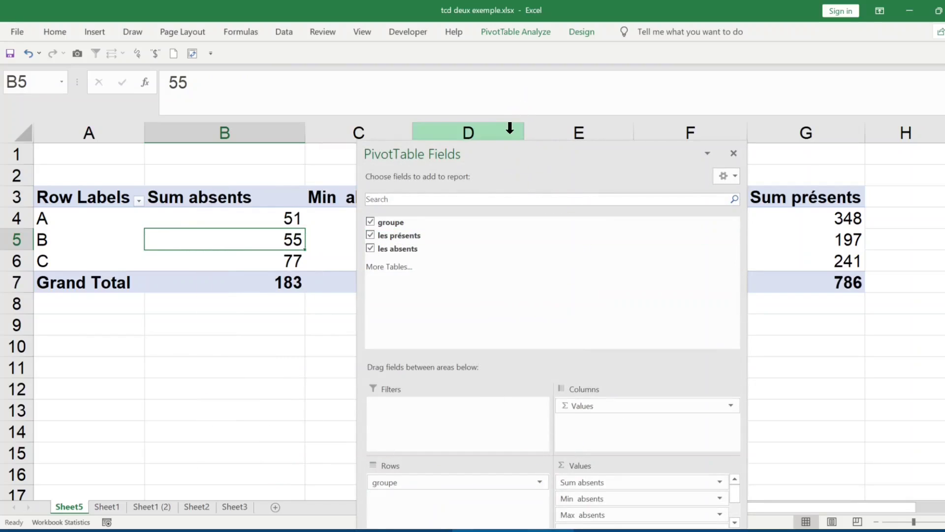
pyautogui.moveTo(491, 153); pyautogui.dragTo(518, 41)
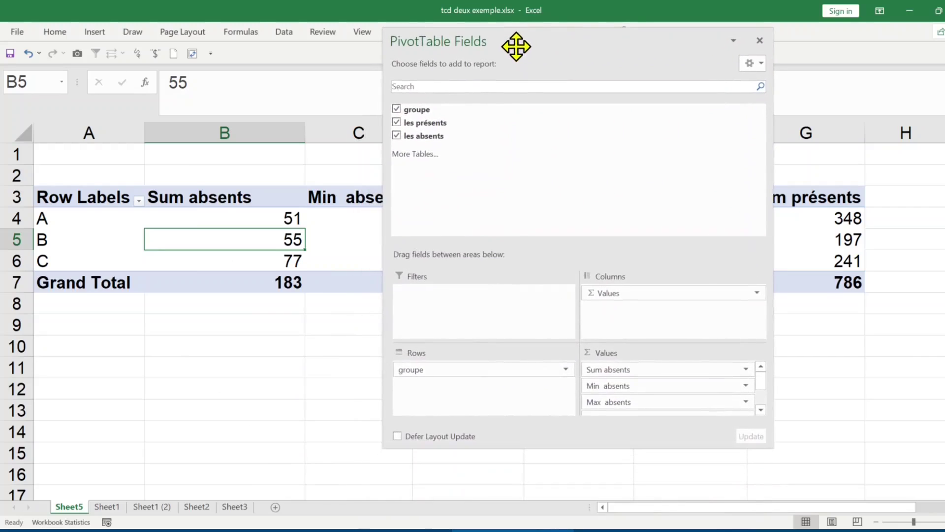
pyautogui.click(416, 372)
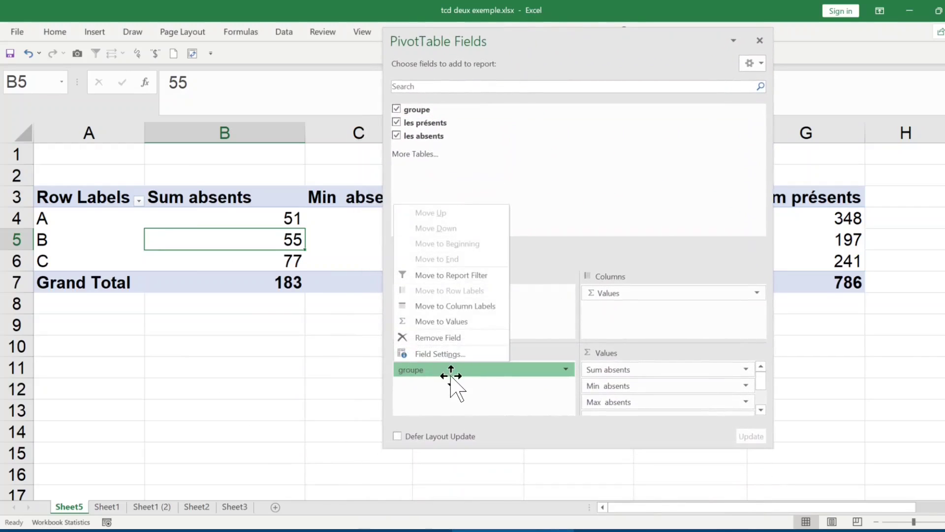
pyautogui.click(472, 399)
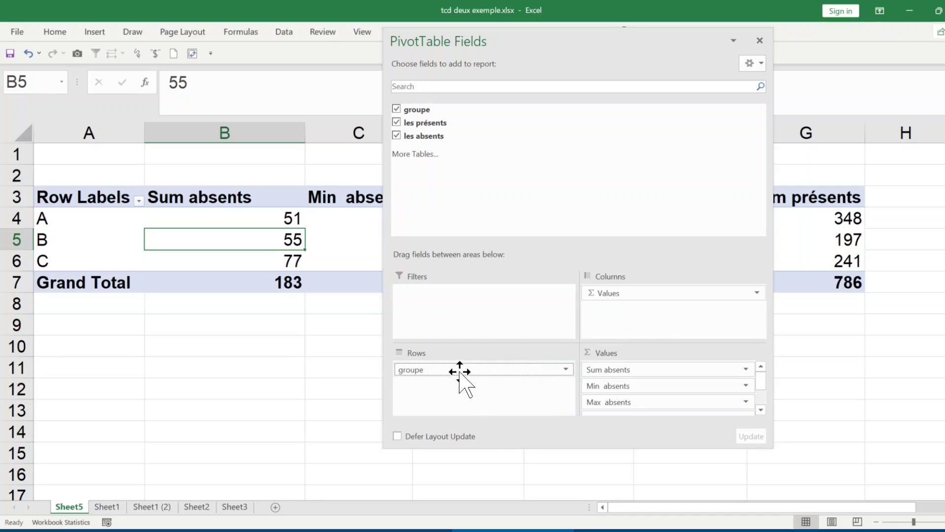
# - Rebuild the PivotTable from an empty layout with groupe in the columns and les présents and les absents as summed values
pyautogui.moveTo(460, 372); pyautogui.dragTo(261, 315)
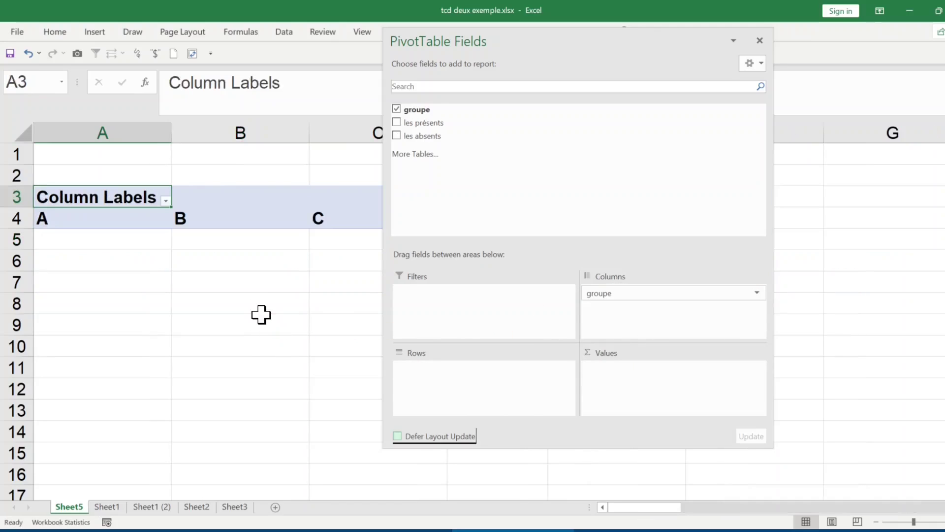
pyautogui.click(260, 332)
pyautogui.click(271, 210)
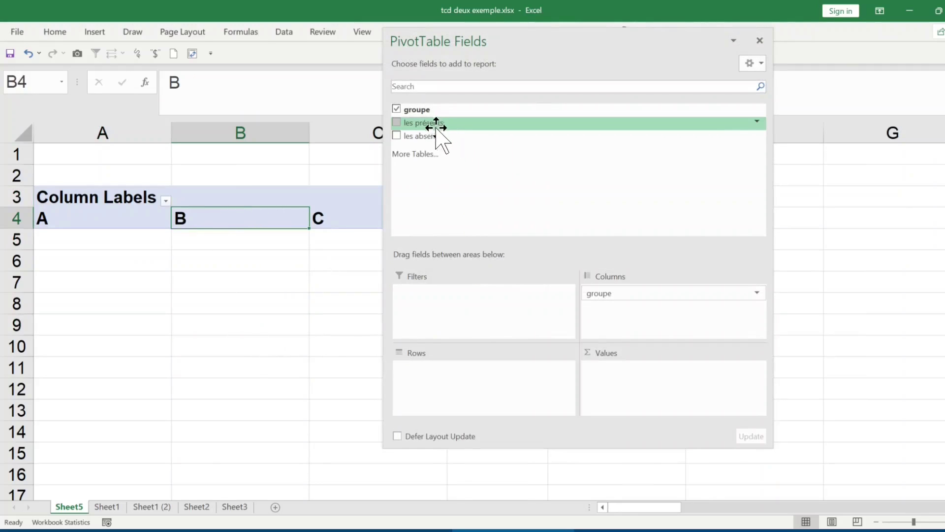
pyautogui.moveTo(438, 128); pyautogui.dragTo(619, 367)
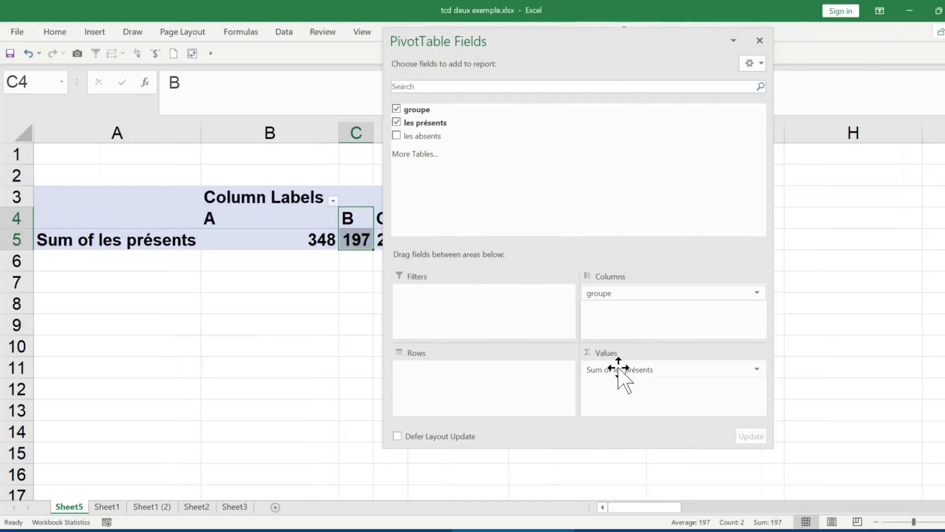
pyautogui.moveTo(428, 136); pyautogui.dragTo(618, 401)
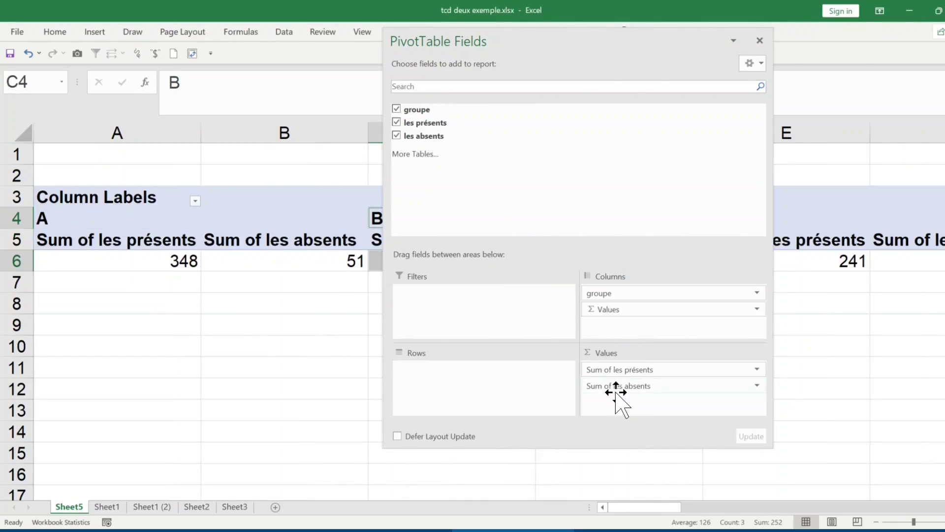
# - Move the groupe field from the columns to the rows of the PivotTable
pyautogui.click(199, 387)
pyautogui.click(286, 345)
pyautogui.click(168, 242)
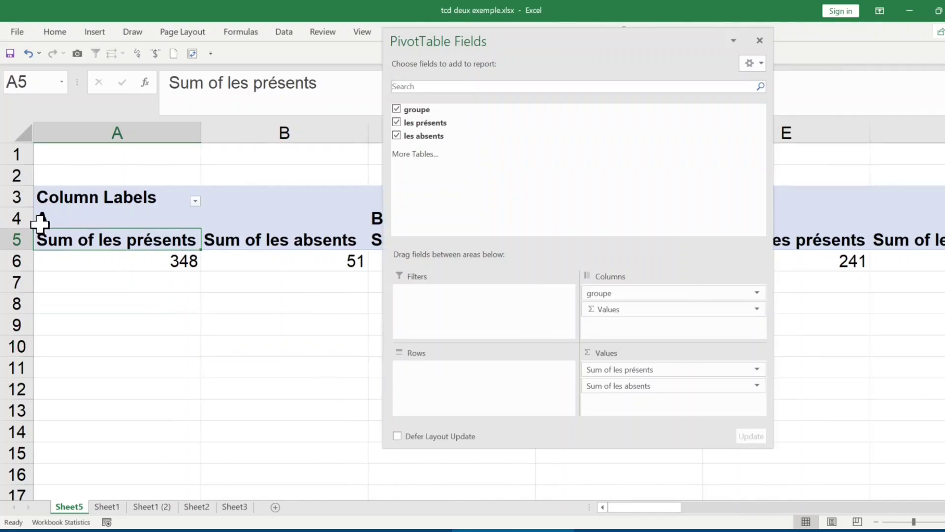
pyautogui.press('Right')
pyautogui.press('Right')
pyautogui.press('Right')
pyautogui.press('Right')
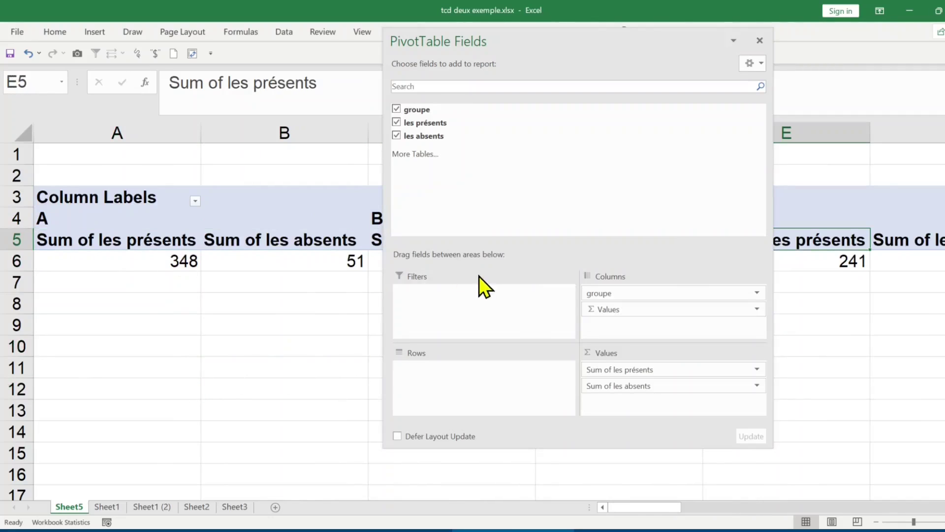
pyautogui.moveTo(627, 301); pyautogui.dragTo(451, 376)
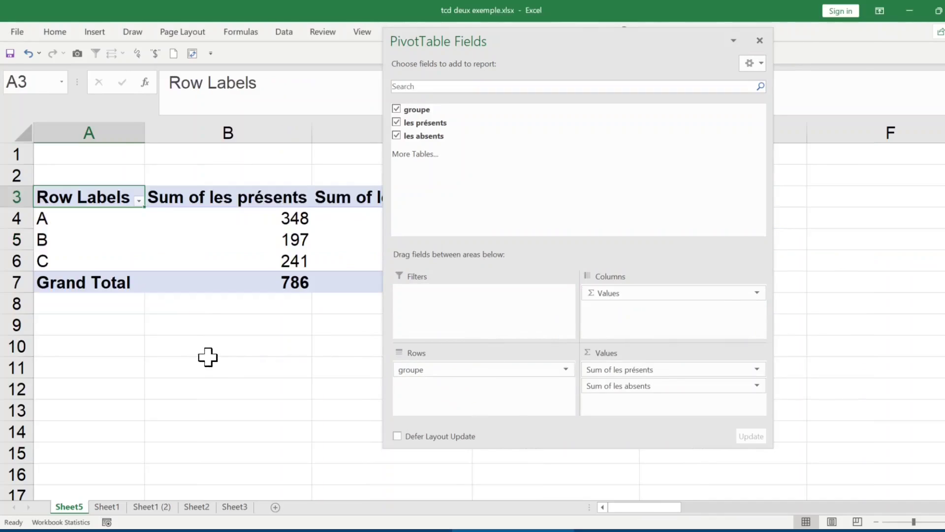
pyautogui.click(207, 352)
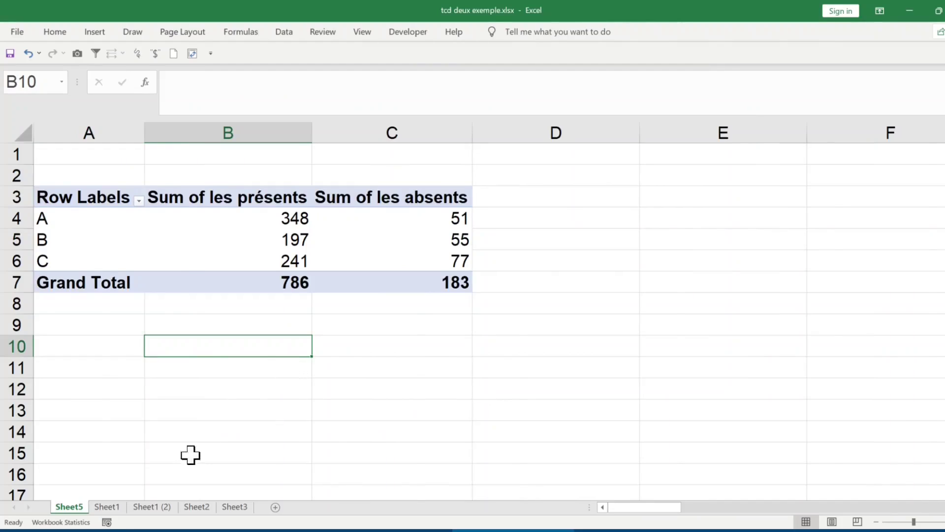
# - On Sheet1, set the first group A record to 1000 for les présents and 400 for les absents
pyautogui.click(106, 506)
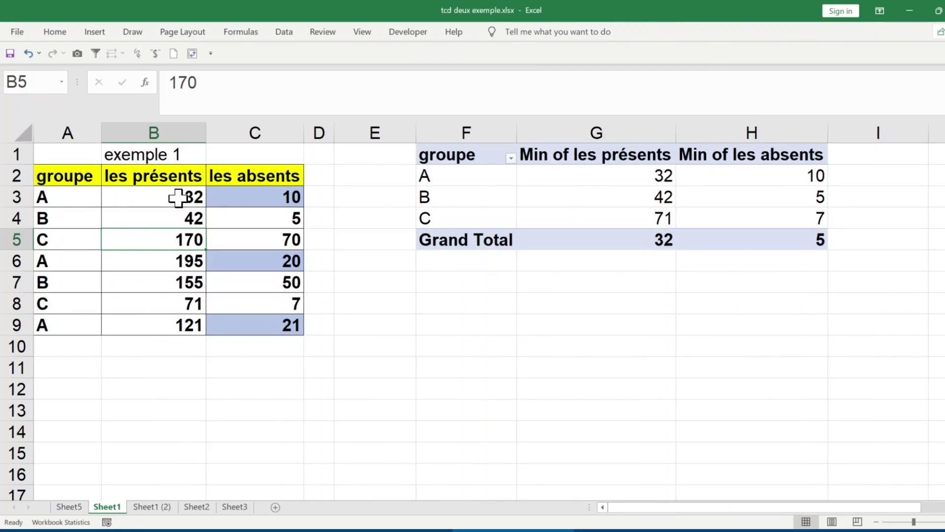
pyautogui.click(180, 196)
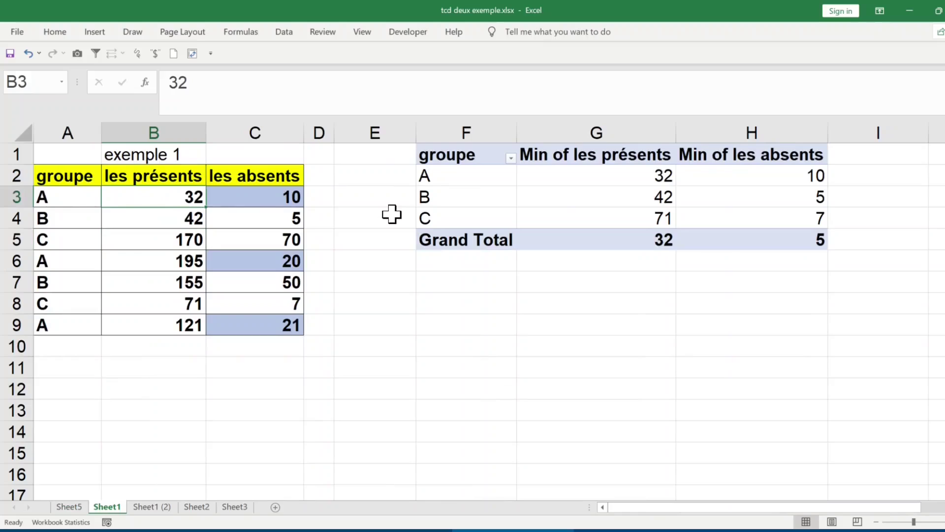
pyautogui.write('1000')
pyautogui.press('Tab')
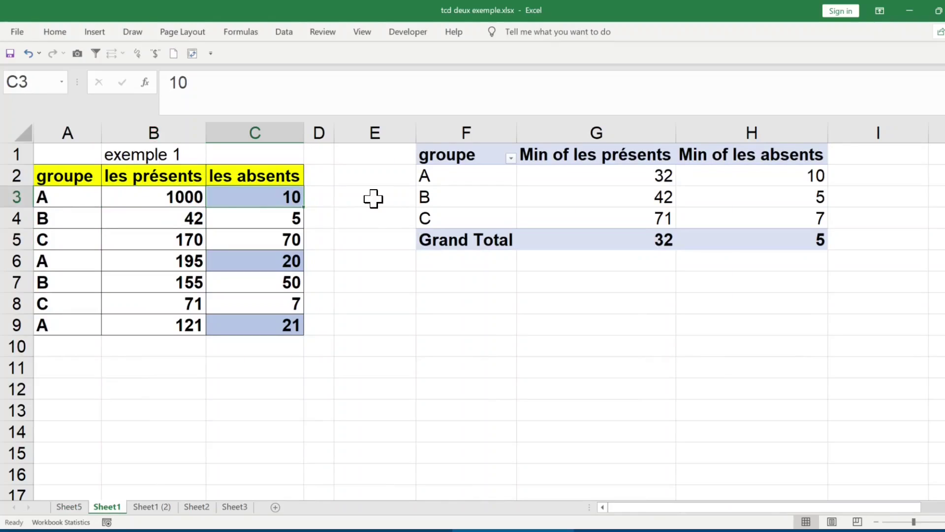
pyautogui.write('400')
pyautogui.press('Return')
# - Return to Sheet5, select group A's présents sum in B4 and close the PivotTable field list
pyautogui.hotkey('ctrl', 'pageup')
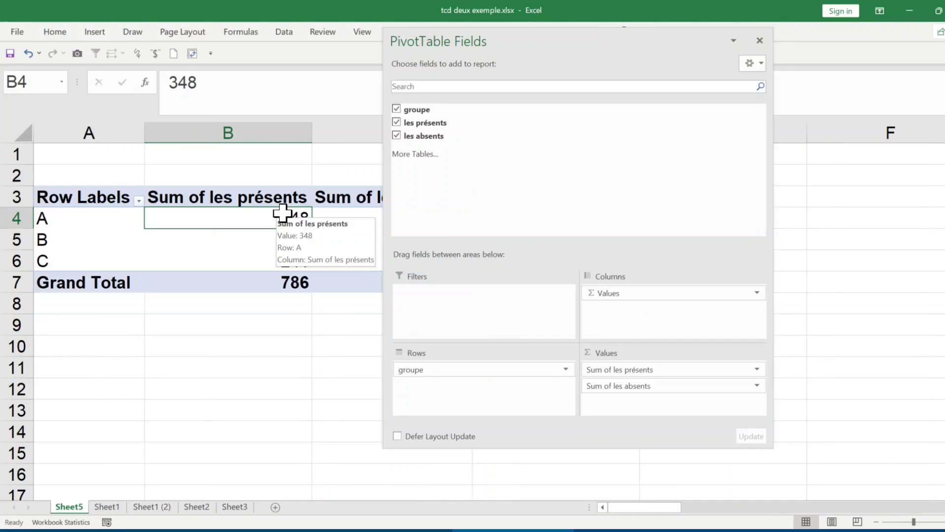
pyautogui.click(759, 41)
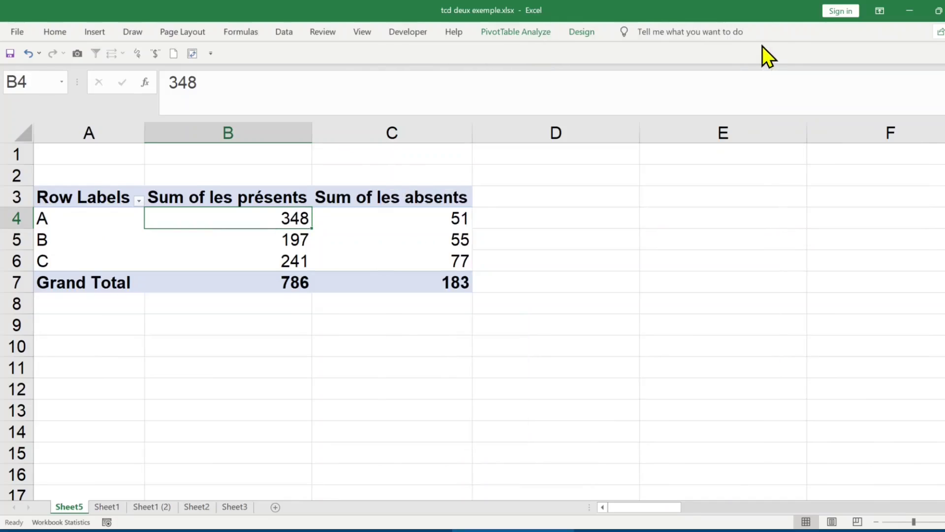
# - Refresh the PivotTable with the changed source data and check group A's présents and absents sums
pyautogui.click(515, 32)
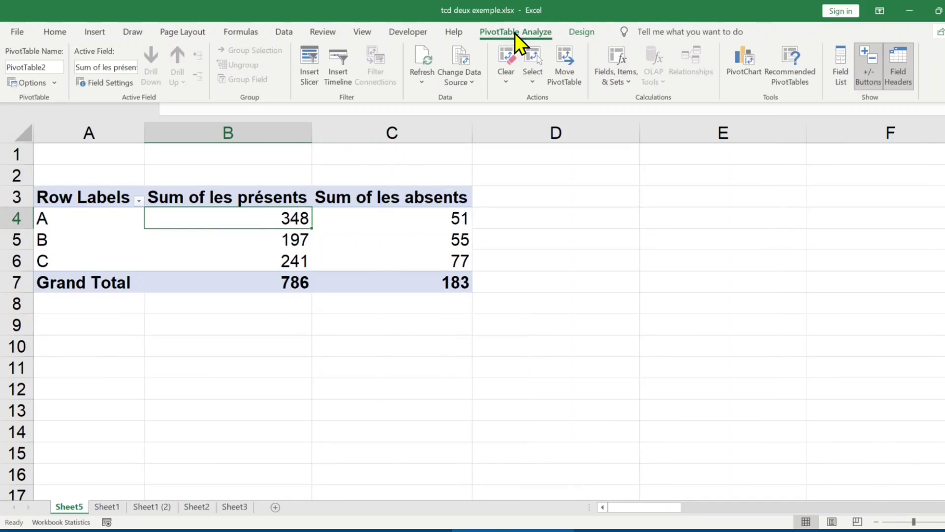
pyautogui.click(423, 82)
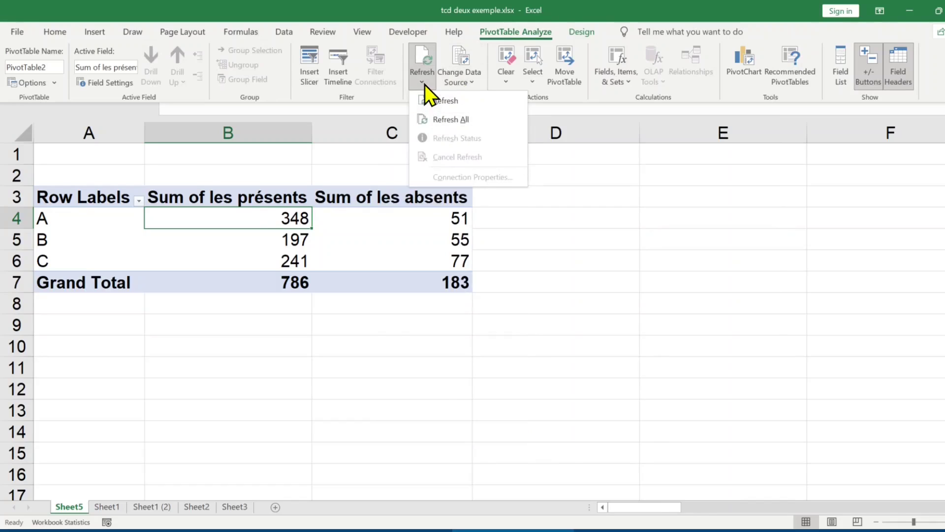
pyautogui.click(466, 109)
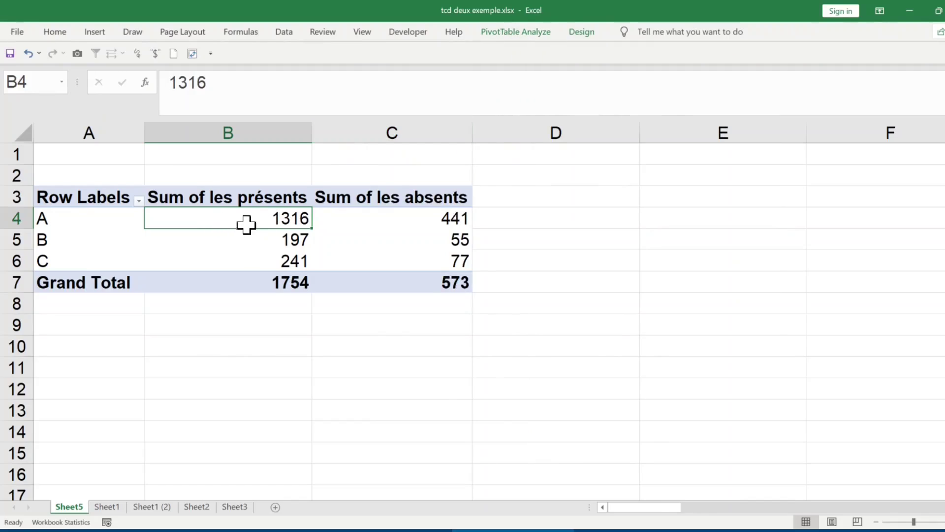
pyautogui.keyDown('shift'); pyautogui.click(369, 220); pyautogui.keyUp('shift')
pyautogui.click(346, 224)
pyautogui.moveTo(346, 224)
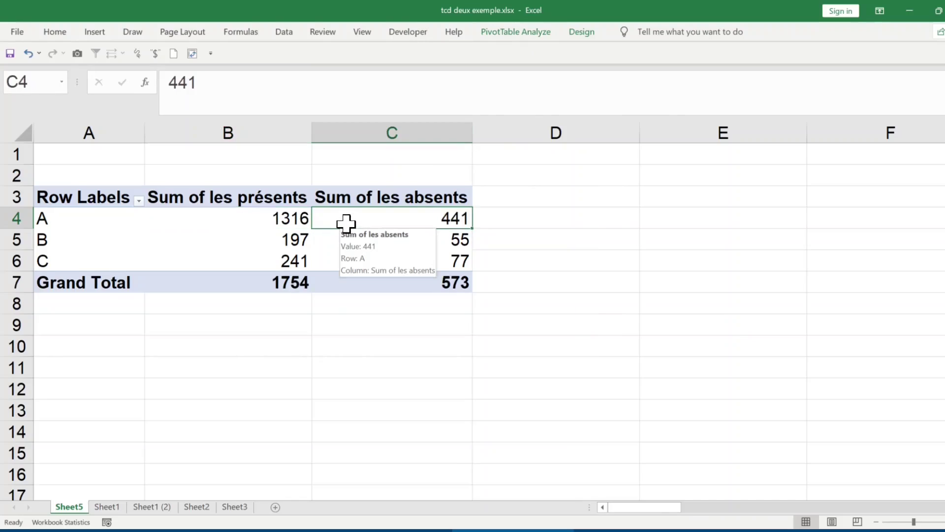
# - Undo the PivotTable refresh and refresh it again from group A's présents sum in B4
pyautogui.hotkey('ctrl', 'z')
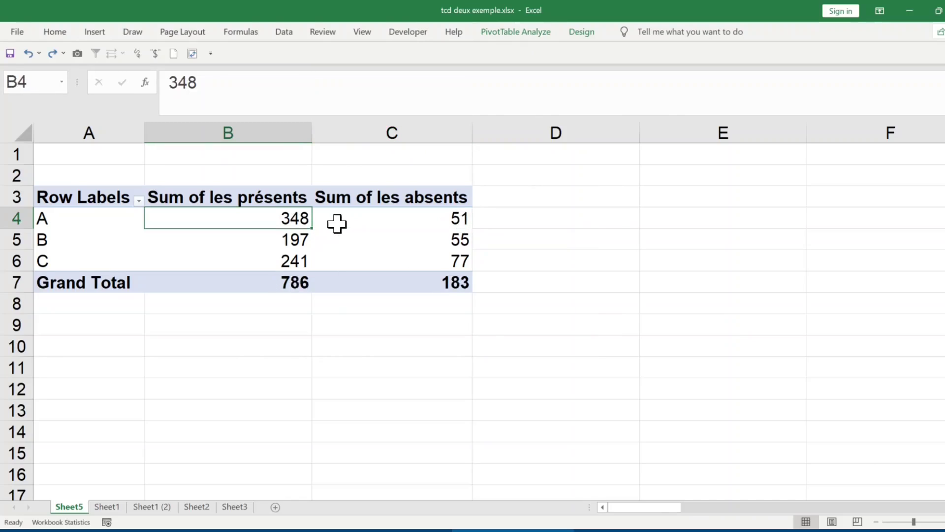
pyautogui.rightClick(243, 218)
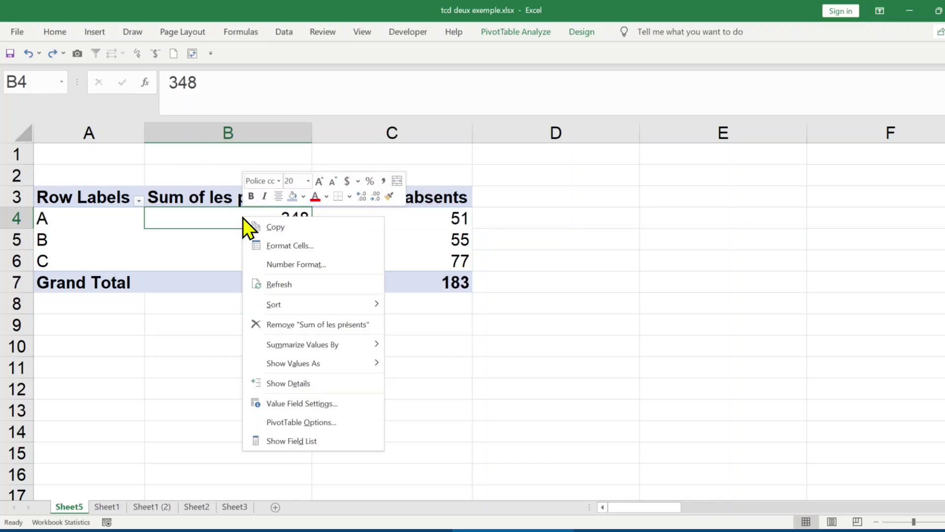
pyautogui.click(288, 285)
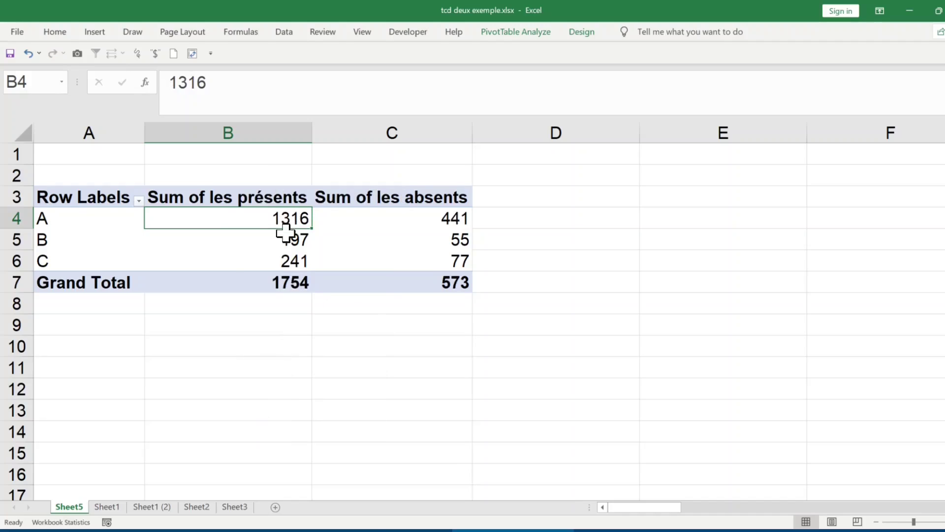
# - Rename Sheet5 as "tcd 1" and the source data sheet Sheet1 as "base1"
pyautogui.write('tcd')
pyautogui.press('Return')
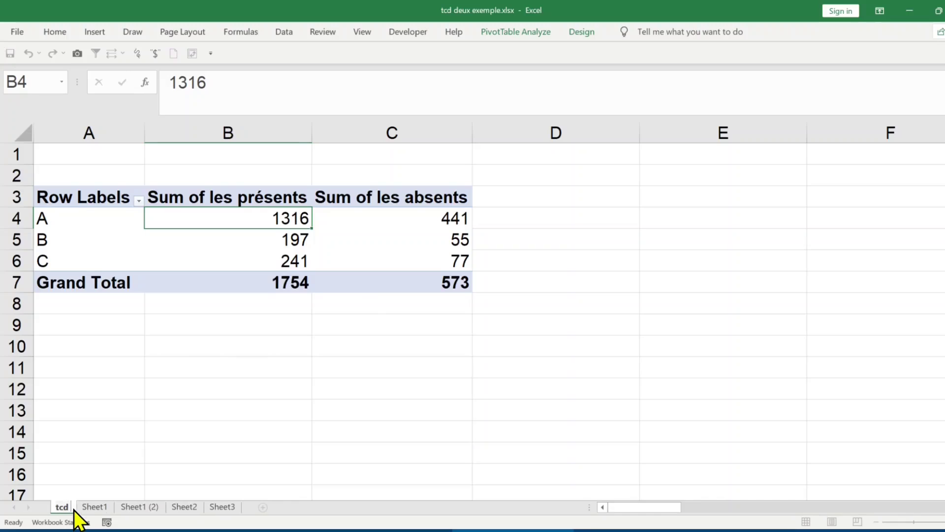
pyautogui.doubleClick(93, 507)
pyautogui.write('base')
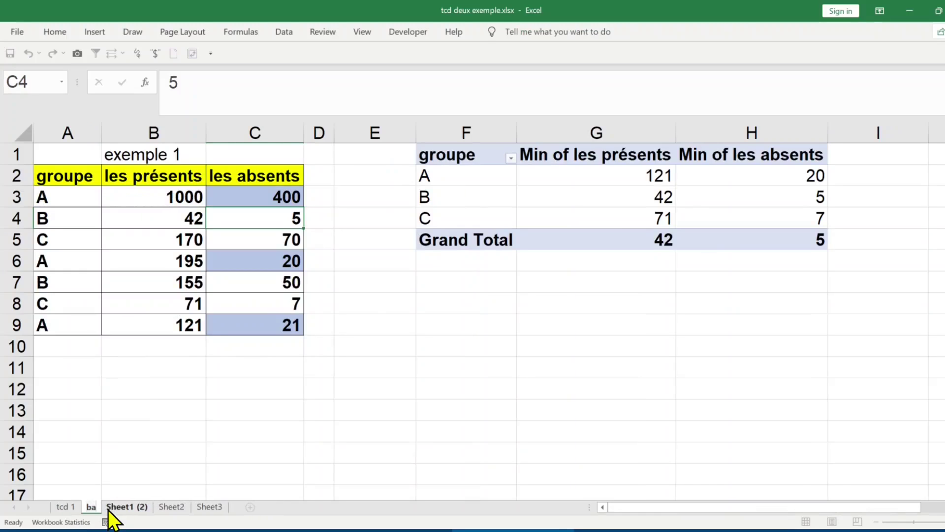
pyautogui.press('Return')
pyautogui.write('1')
pyautogui.click(279, 220)
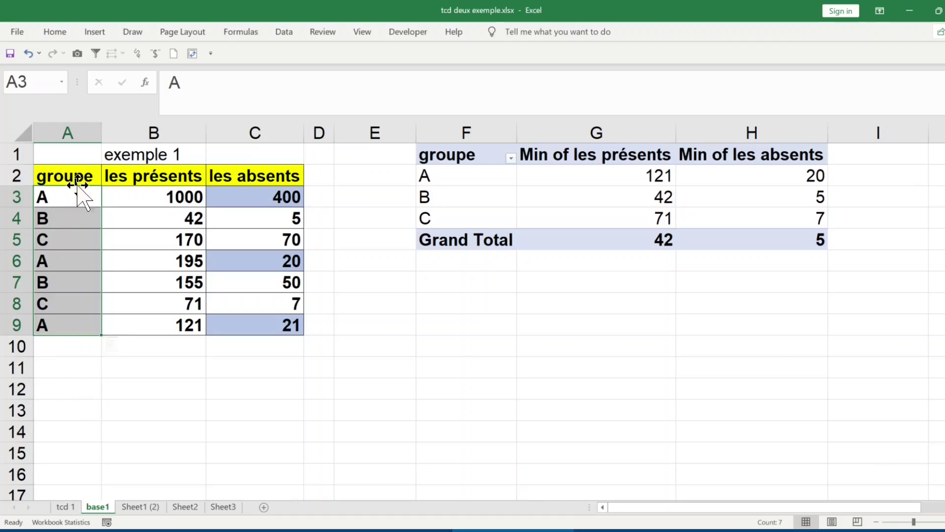
# - Review the groupe header and its entries in A3:A9 on the base1 sheet
pyautogui.click(74, 177)
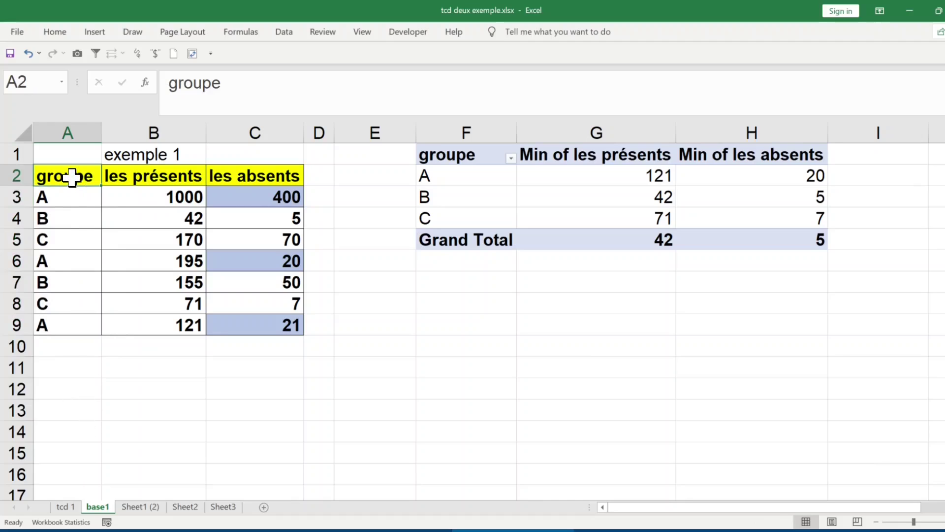
pyautogui.click(68, 199)
pyautogui.click(68, 238)
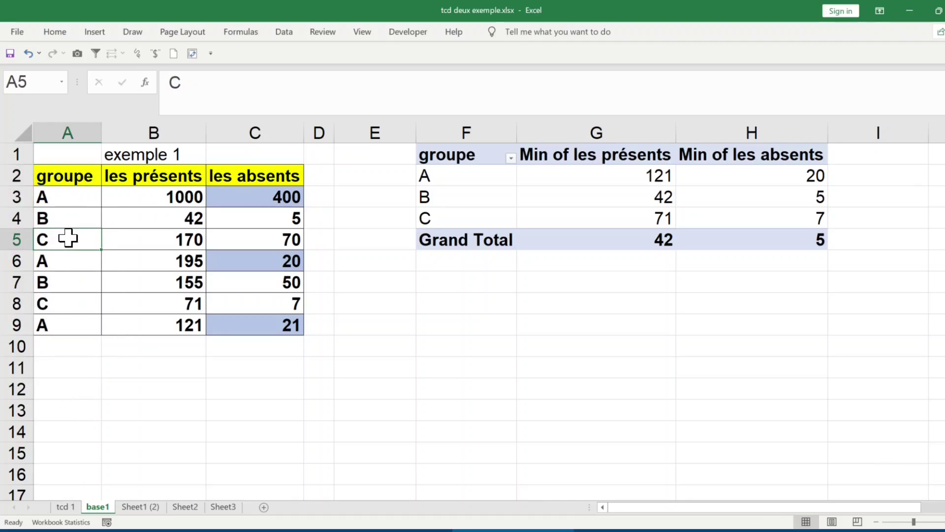
pyautogui.moveTo(59, 201); pyautogui.dragTo(60, 319)
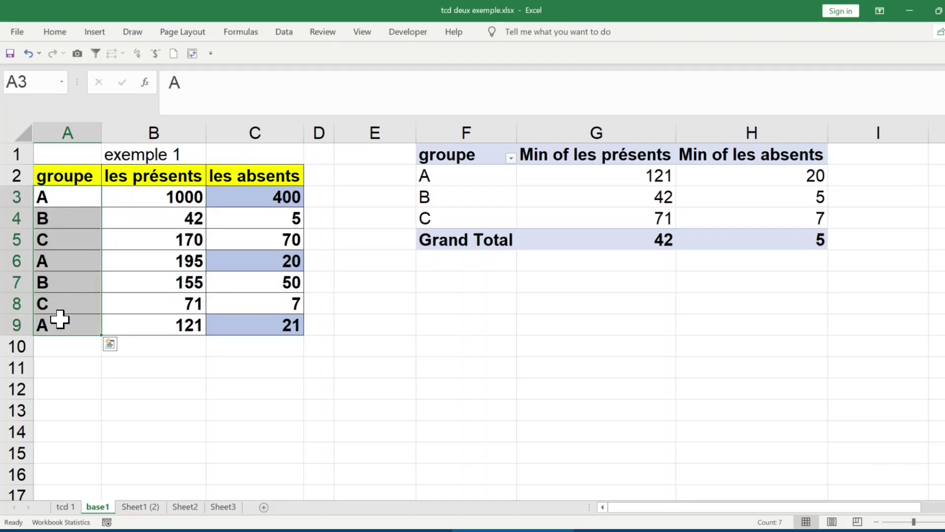
pyautogui.click(324, 390)
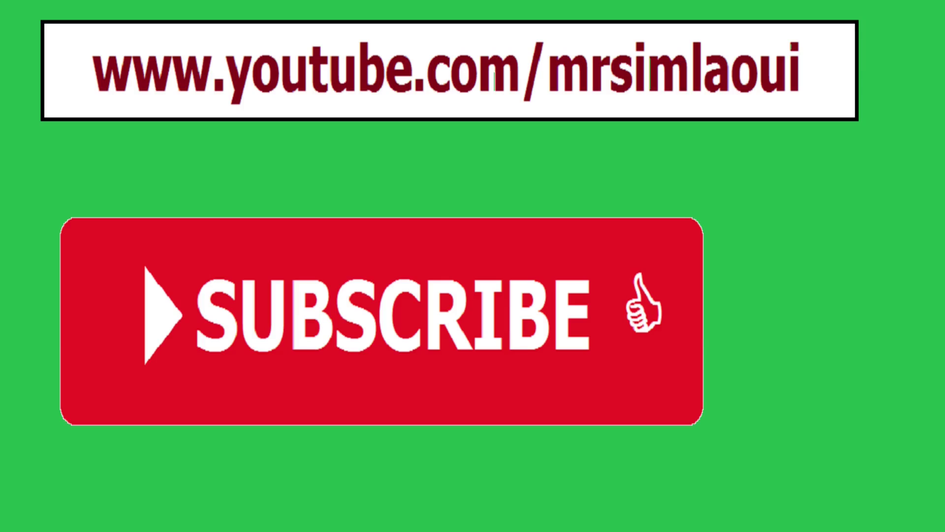